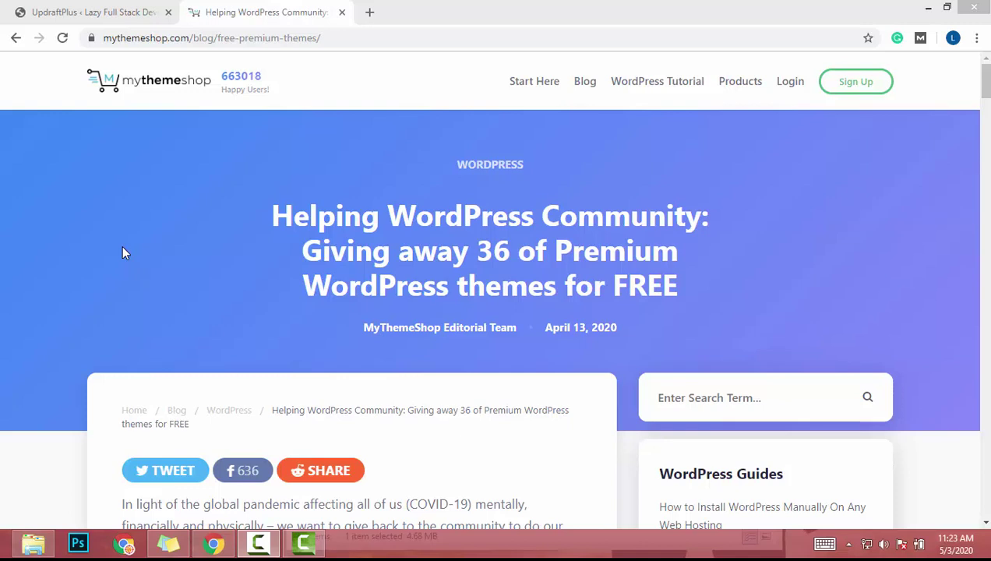
Find Bridge in the free premium themes article and open its page in a new tab
click(145, 10)
mouse_move(93, 63)
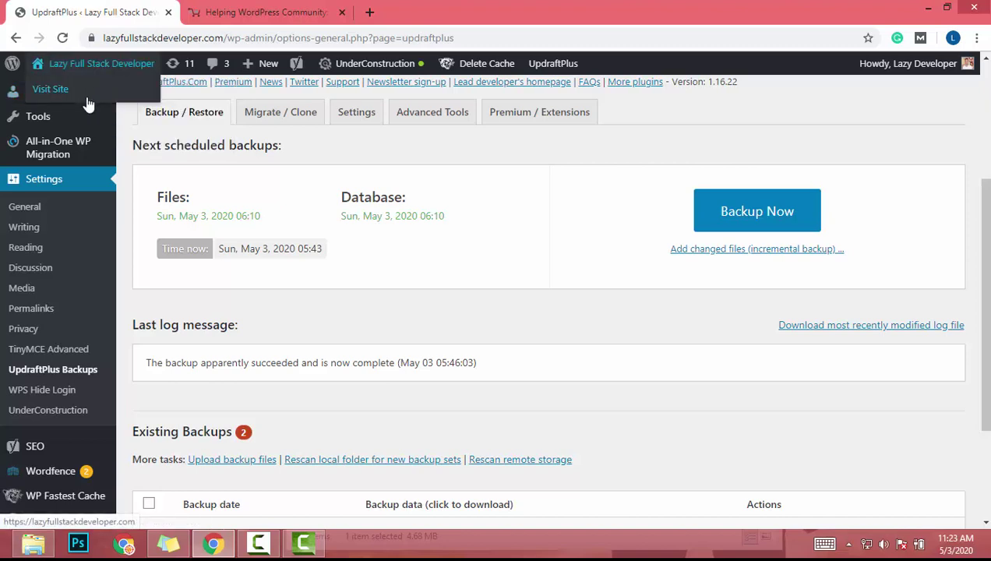
click(265, 11)
scroll(230, 241, down, 4)
scroll(231, 250, down, 3)
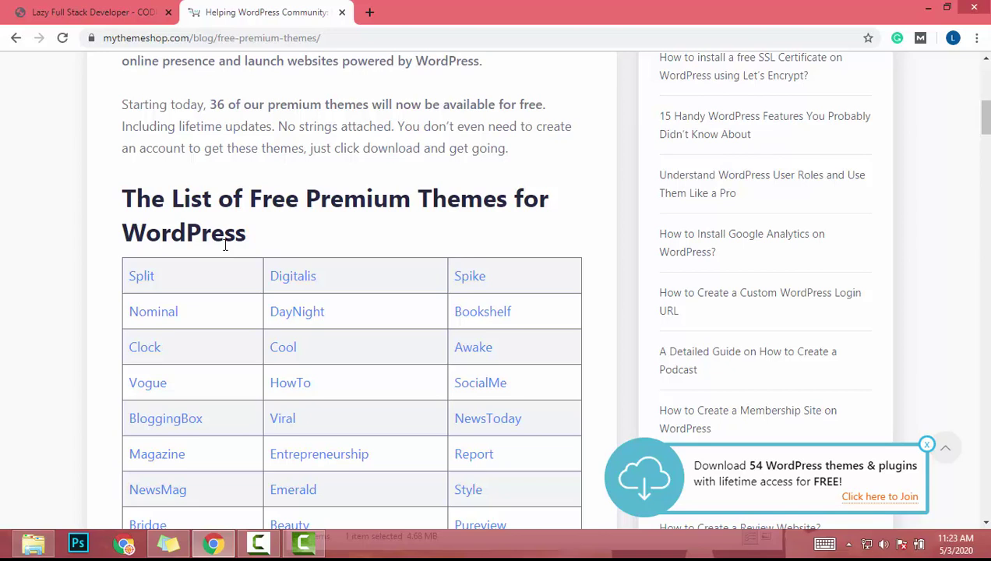
scroll(225, 245, down, 2)
scroll(225, 249, down, 3)
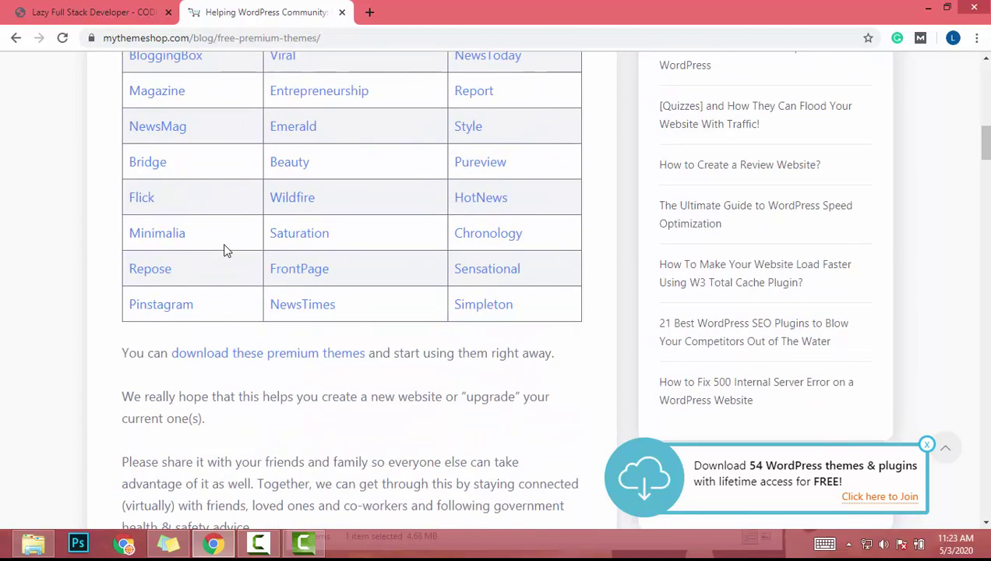
scroll(109, 312, up, 1)
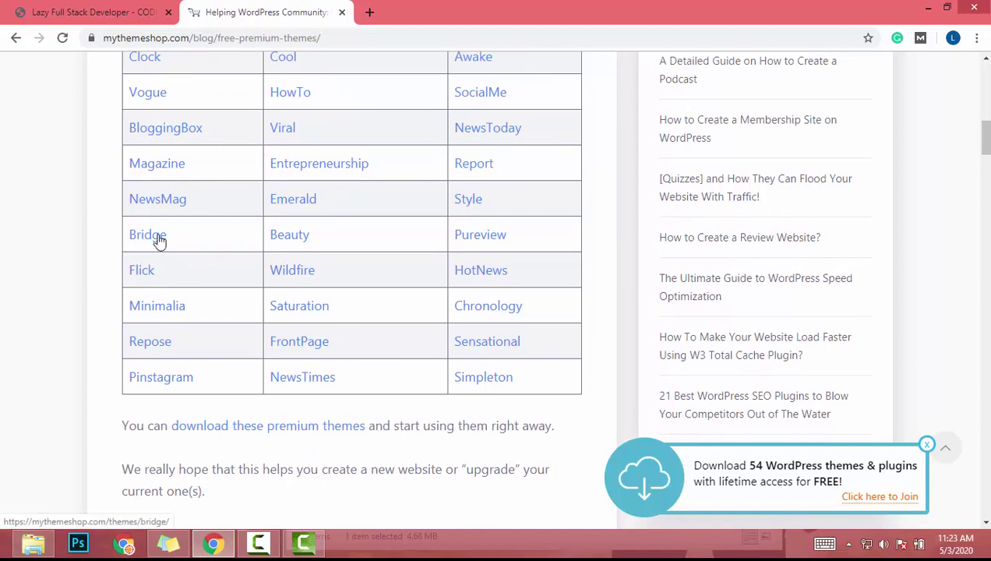
click(158, 241)
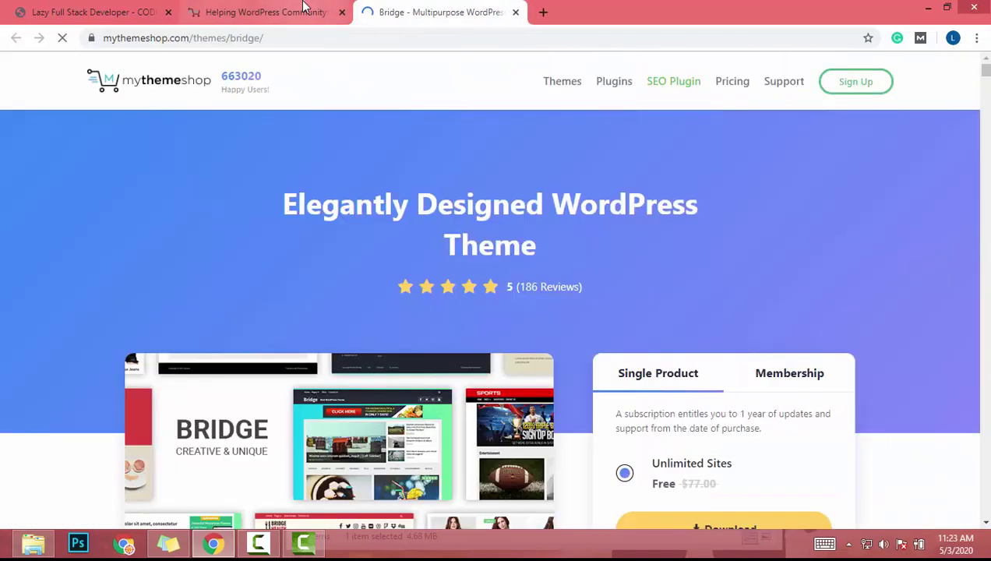
Switch to the Bridge theme page and scroll to its free download option
click(304, 7)
scroll(239, 384, up, 5)
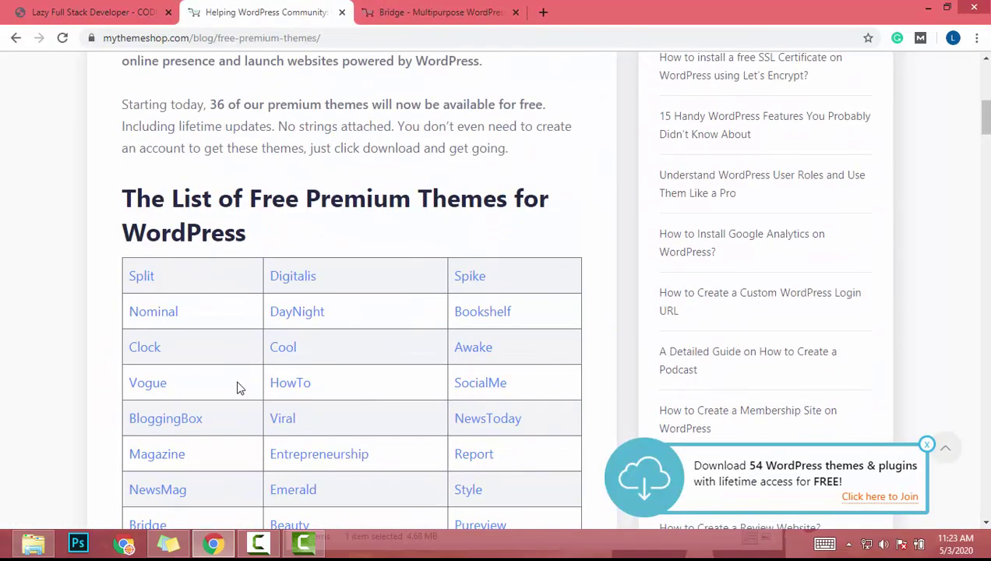
scroll(239, 388, down, 1)
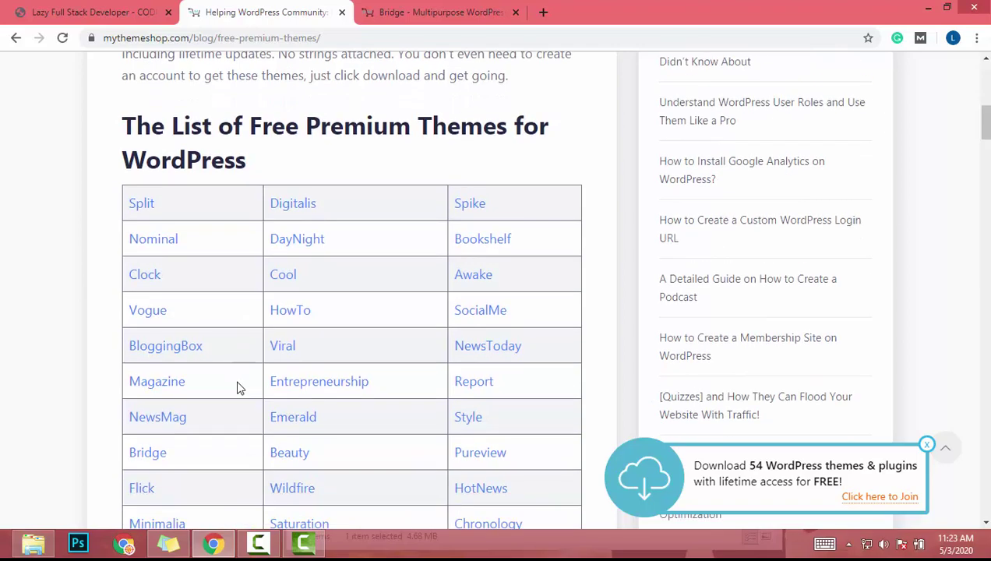
scroll(239, 388, down, 1)
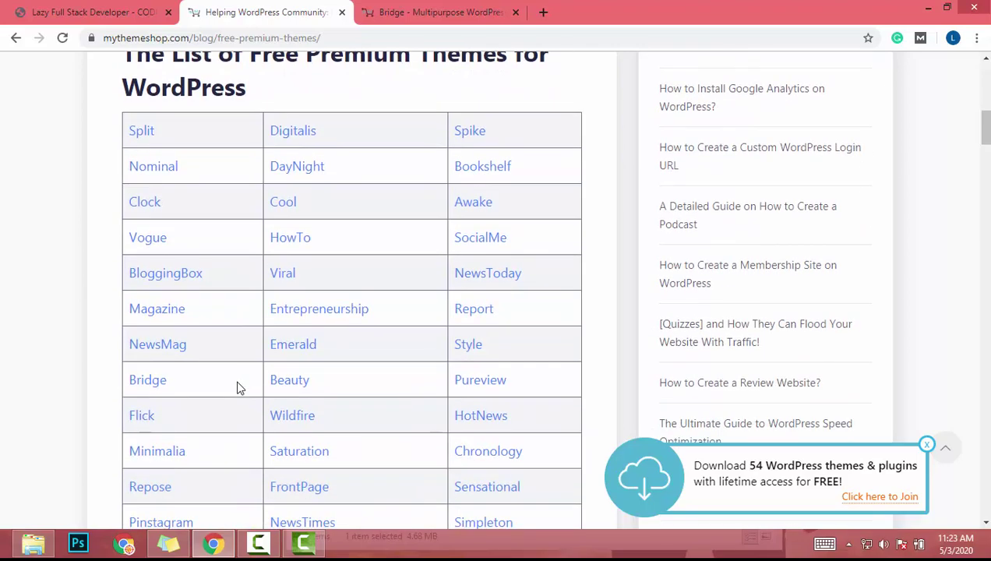
scroll(240, 388, down, 2)
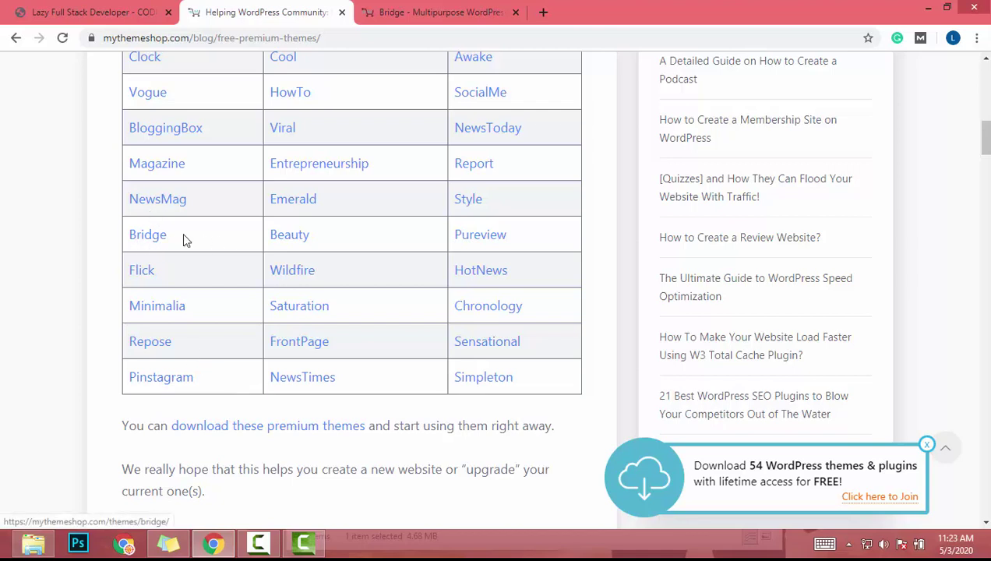
key(ctrl+Tab)
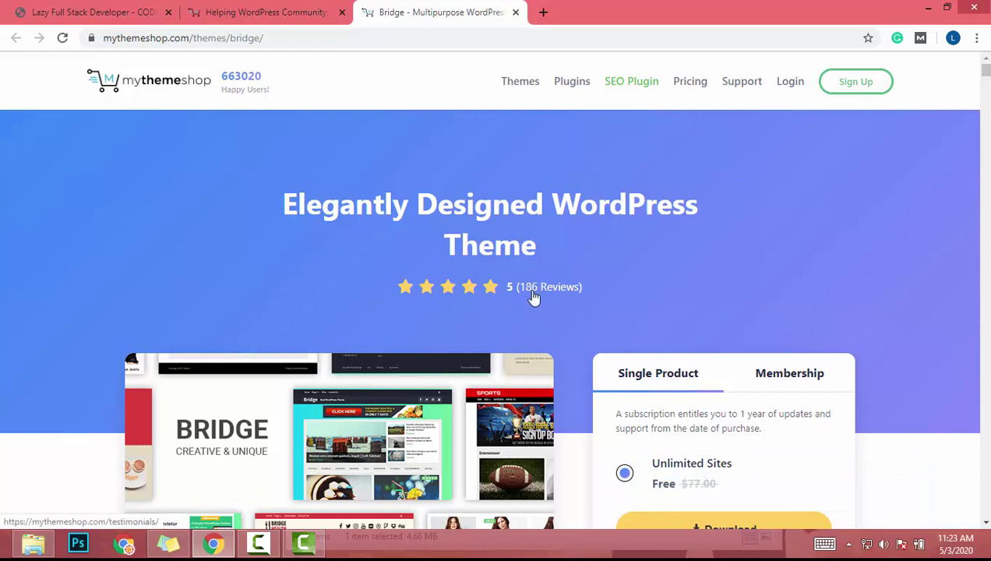
scroll(534, 299, down, 3)
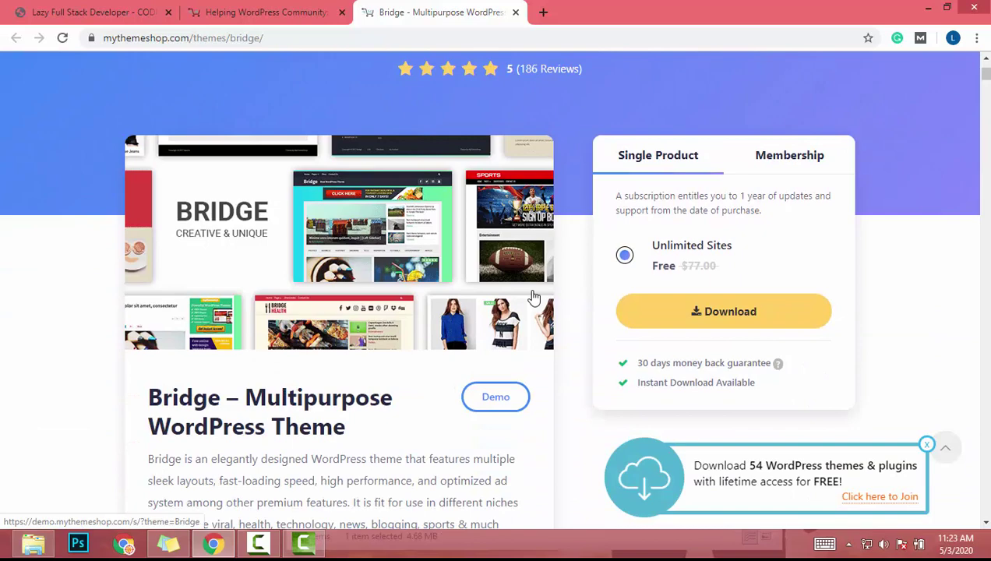
Extract mts_bridge (1).zip in Project Files and open the resulting mts_bridge folder
click(41, 546)
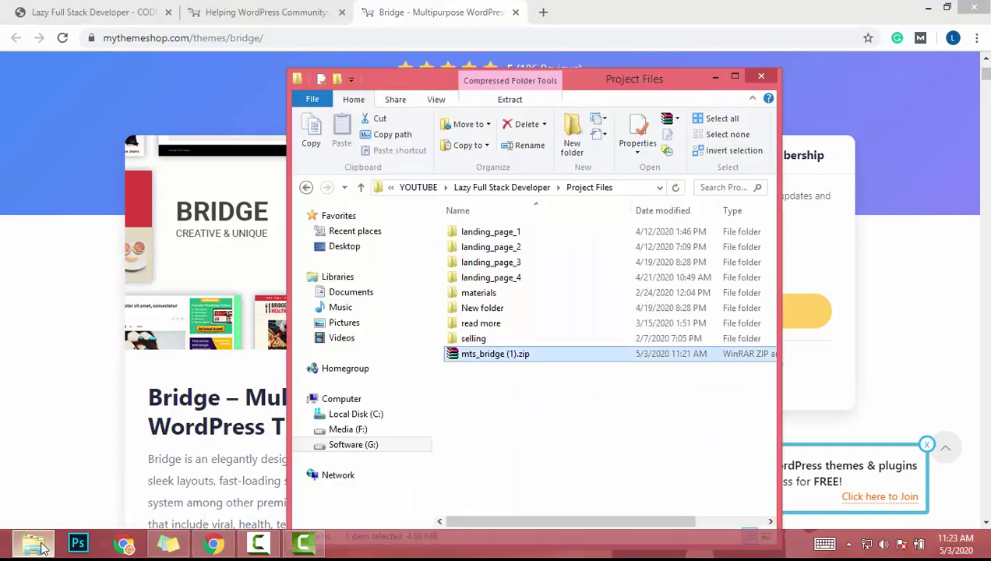
right_click(466, 358)
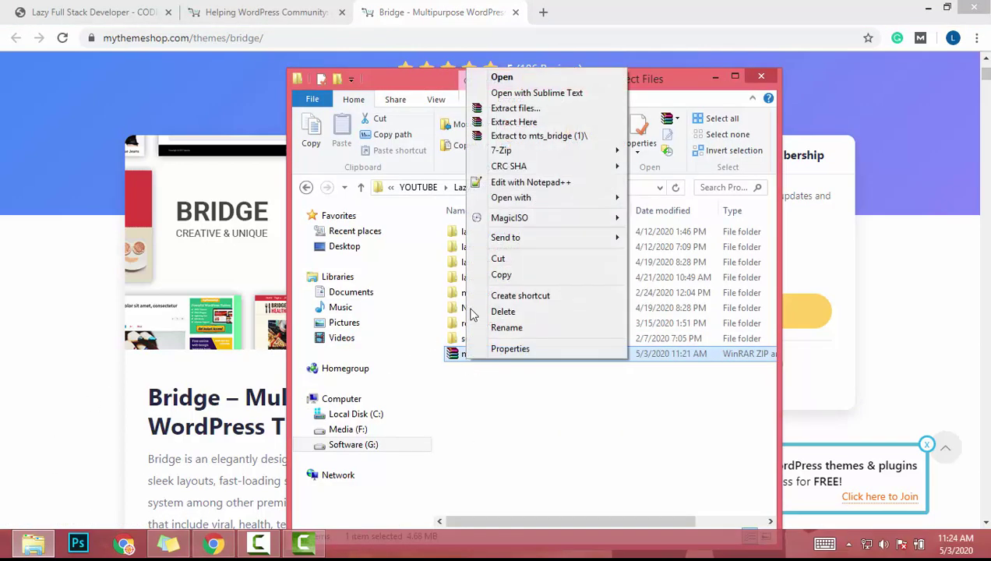
click(514, 123)
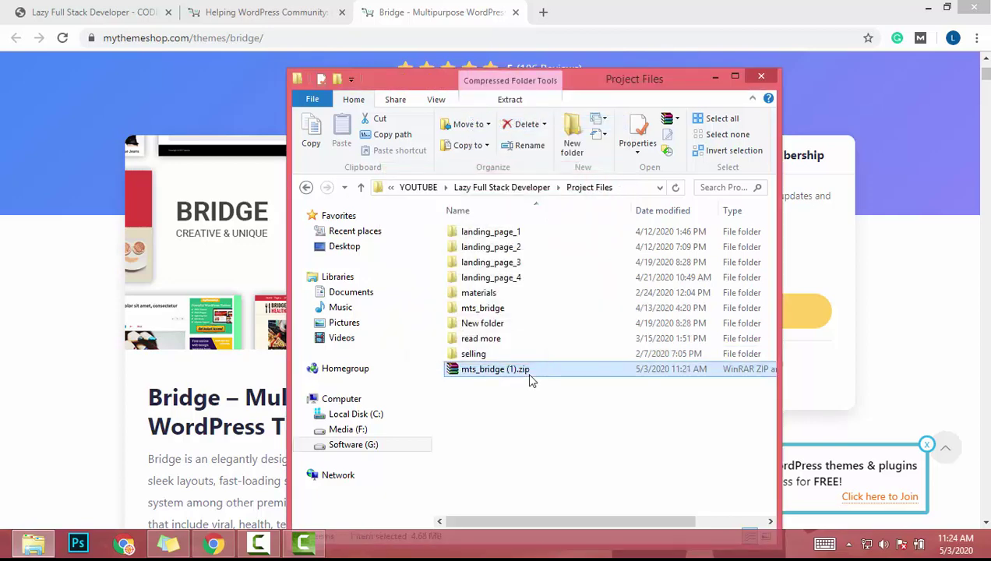
click(462, 312)
double_click(463, 314)
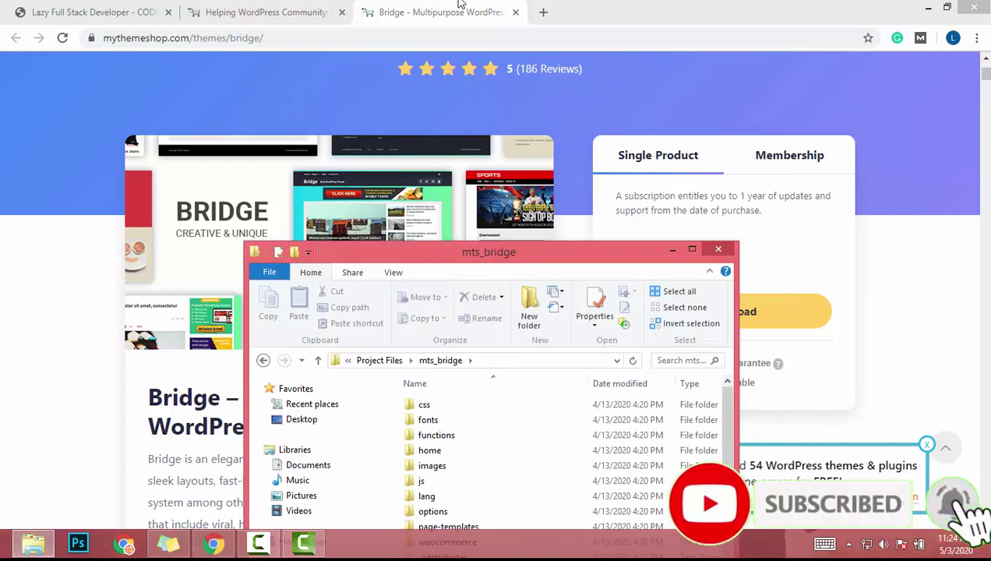
Return to Project Files, select mts_bridge (1).zip, and shrink the window to reveal the browser
drag(512, 79, 461, 2)
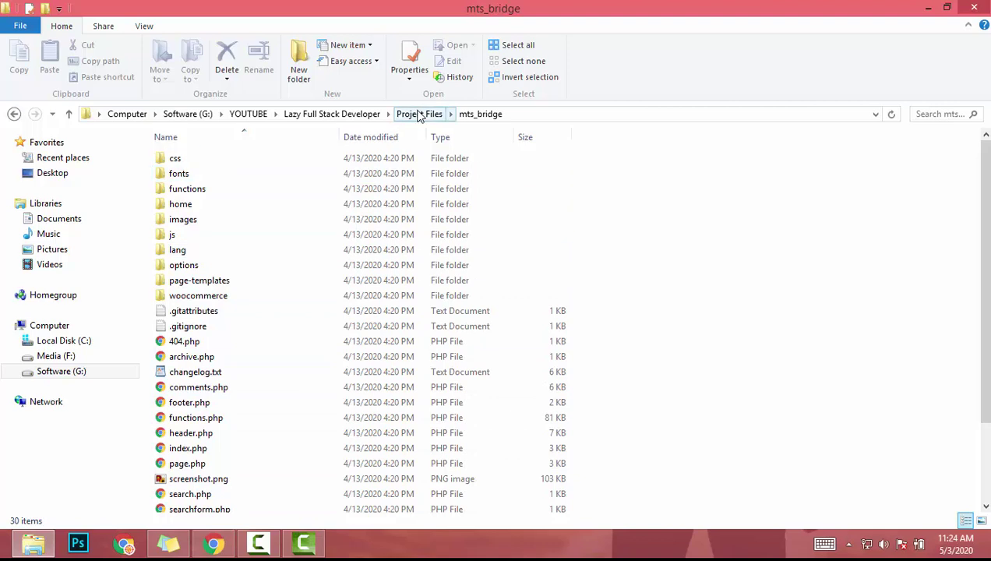
click(419, 114)
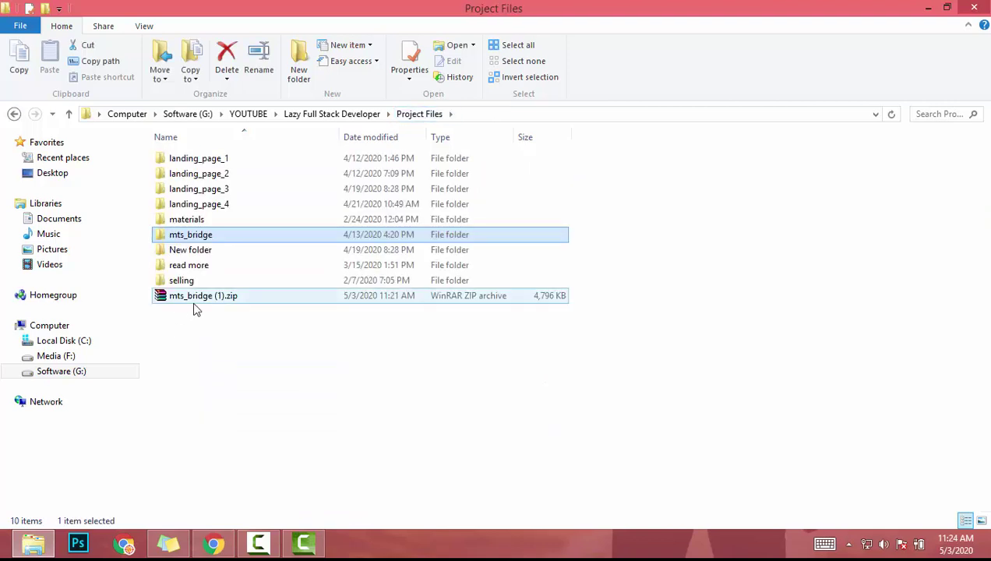
click(218, 300)
drag(390, 7, 664, 72)
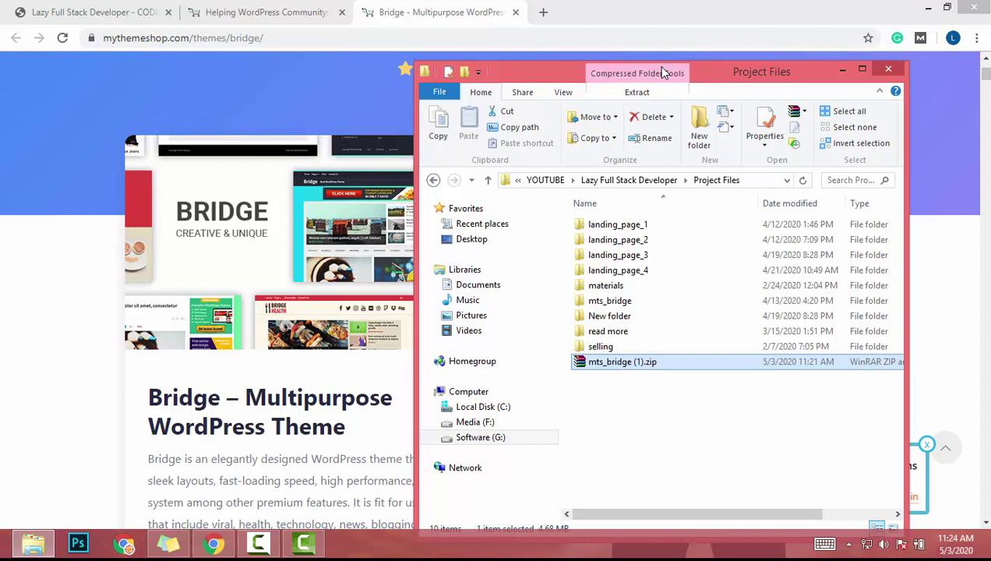
drag(663, 71, 659, 48)
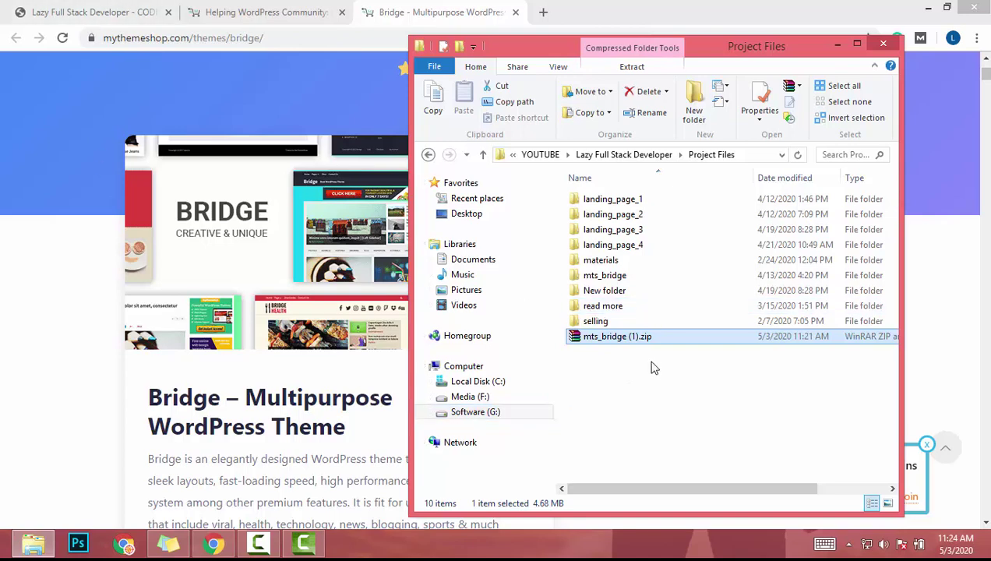
Switch to the Lazy Full Stack Developer site and open its WordPress dashboard
click(261, 110)
click(102, 10)
mouse_move(101, 63)
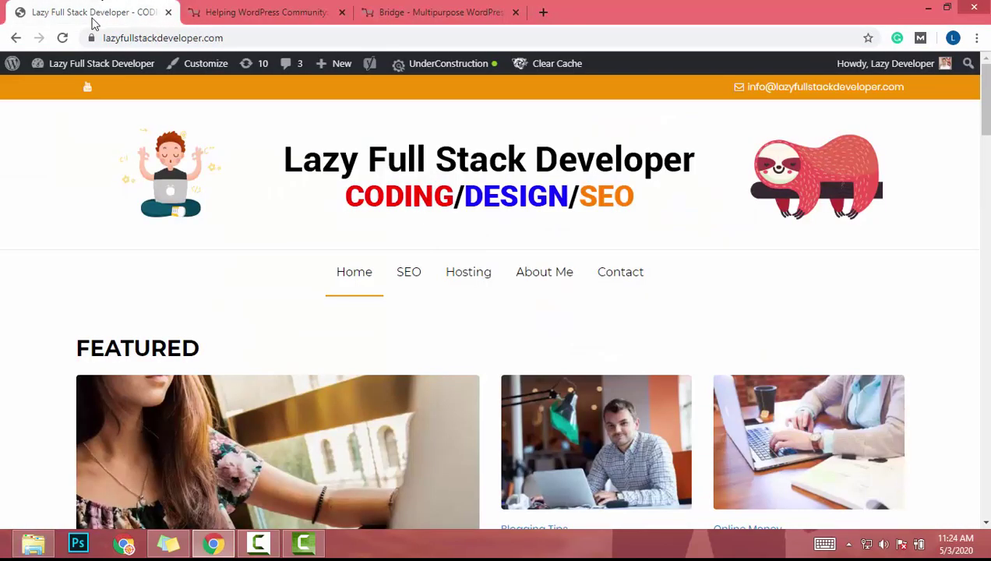
click(55, 91)
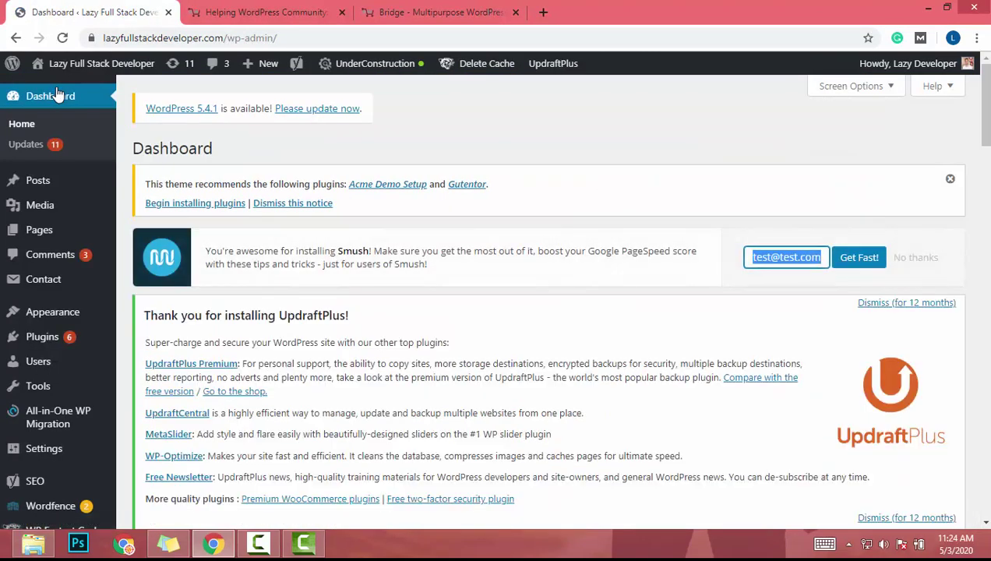
scroll(46, 390, down, 2)
scroll(37, 436, down, 1)
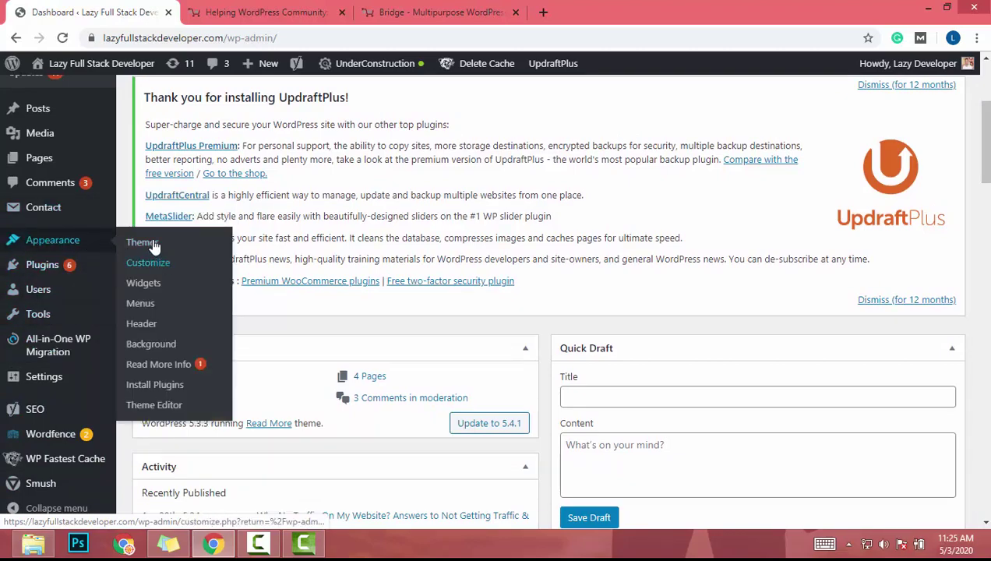
Go to Appearance > Themes and choose Add New
click(153, 244)
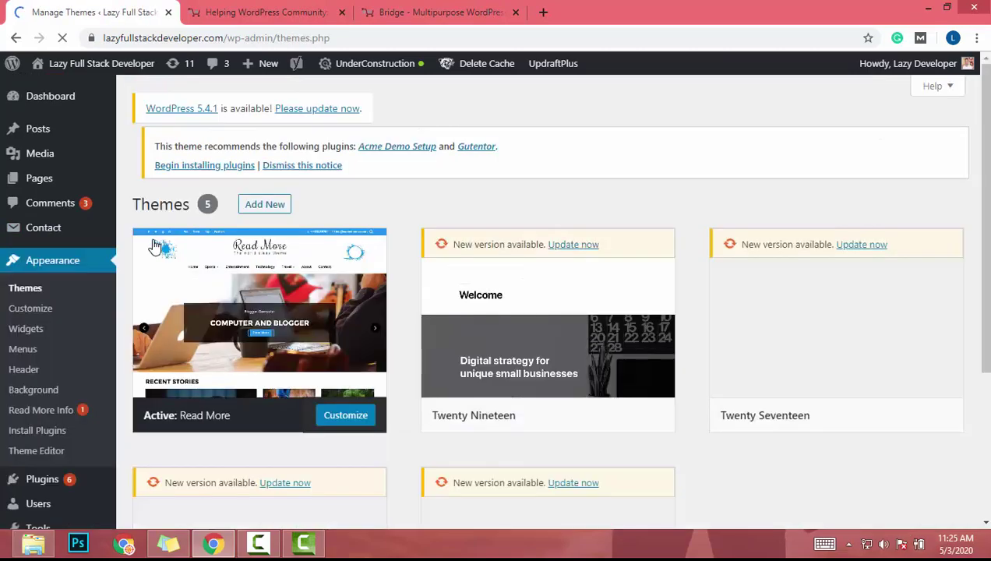
scroll(467, 327, down, 1)
scroll(270, 276, down, 2)
scroll(272, 279, up, 1)
scroll(270, 257, up, 1)
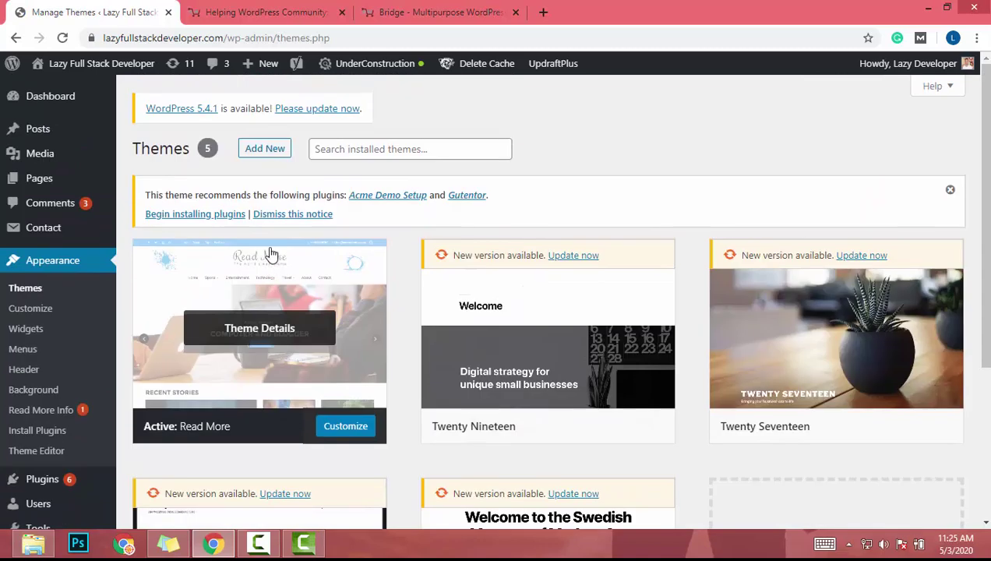
click(283, 150)
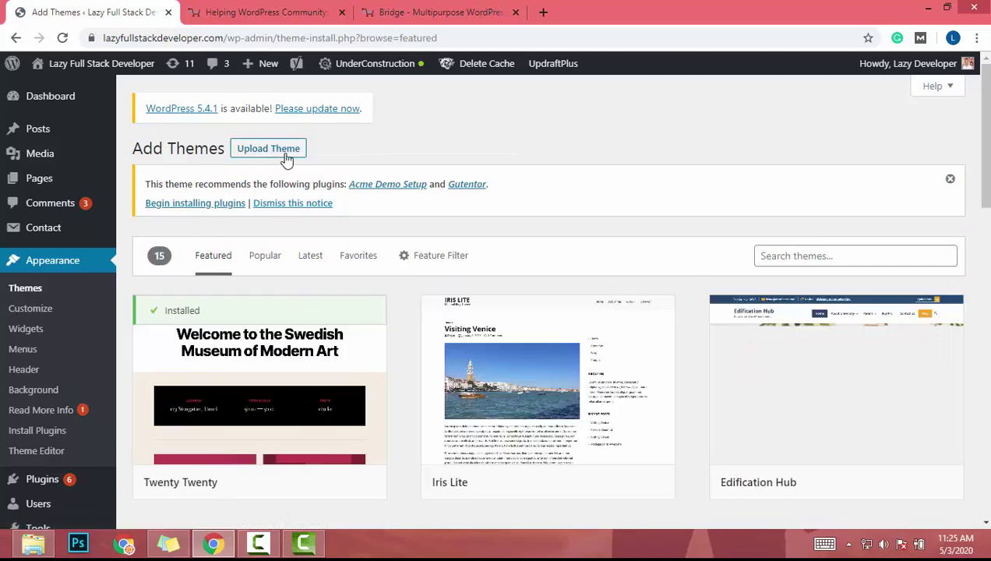
Drop mts_bridge (1).zip from Project Files onto the Upload Theme field and install it
click(282, 152)
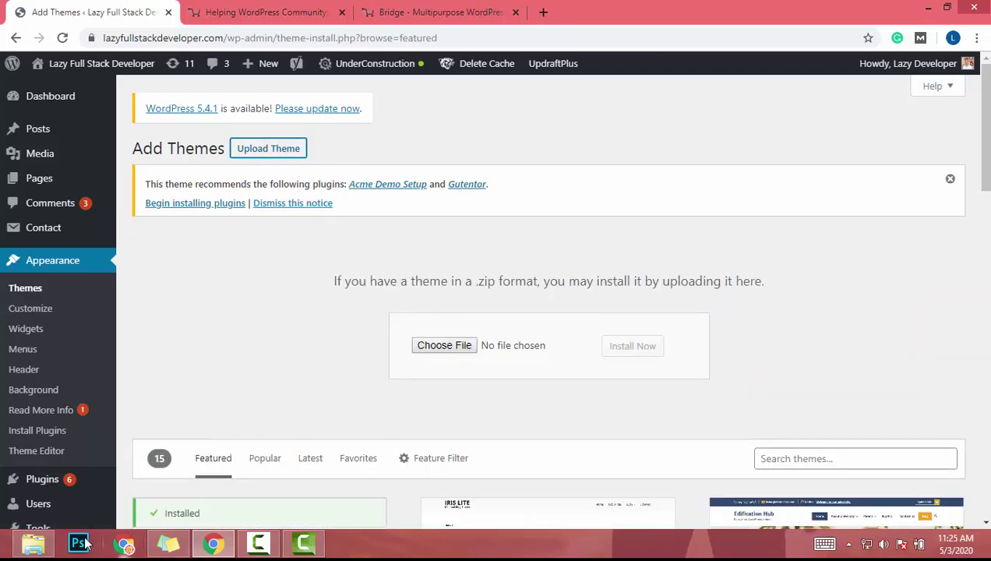
click(33, 544)
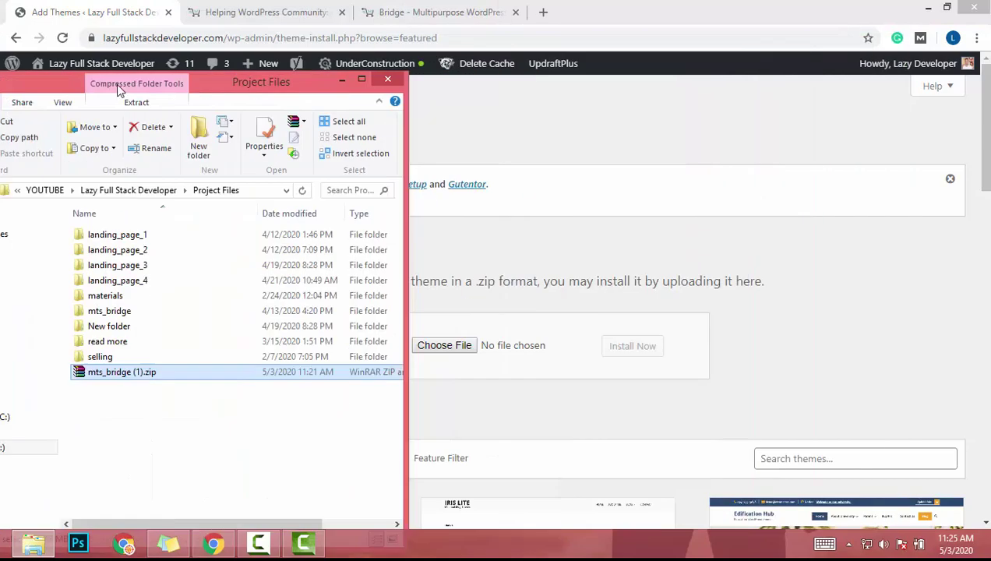
drag(717, 45, 3, 75)
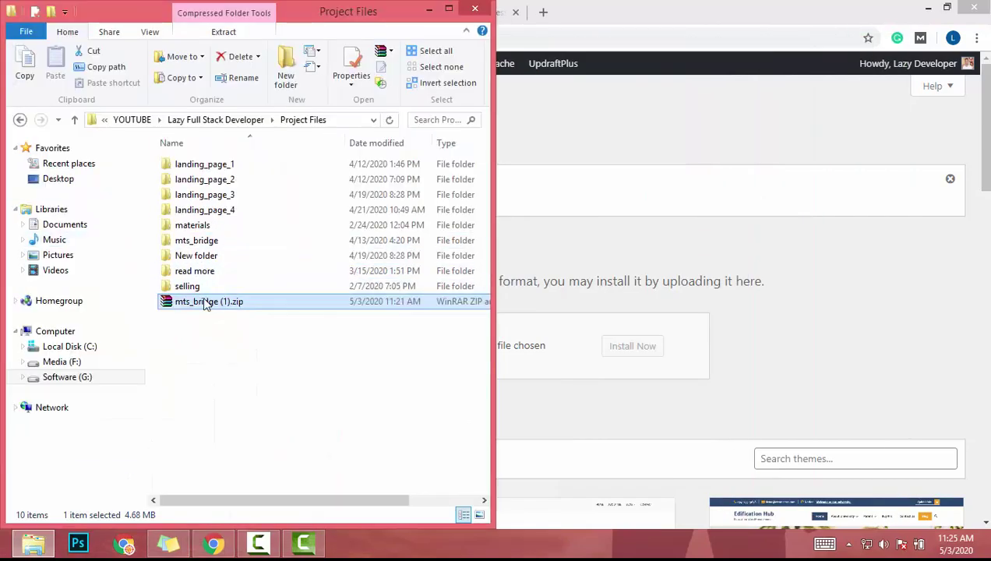
drag(206, 304, 526, 350)
click(635, 348)
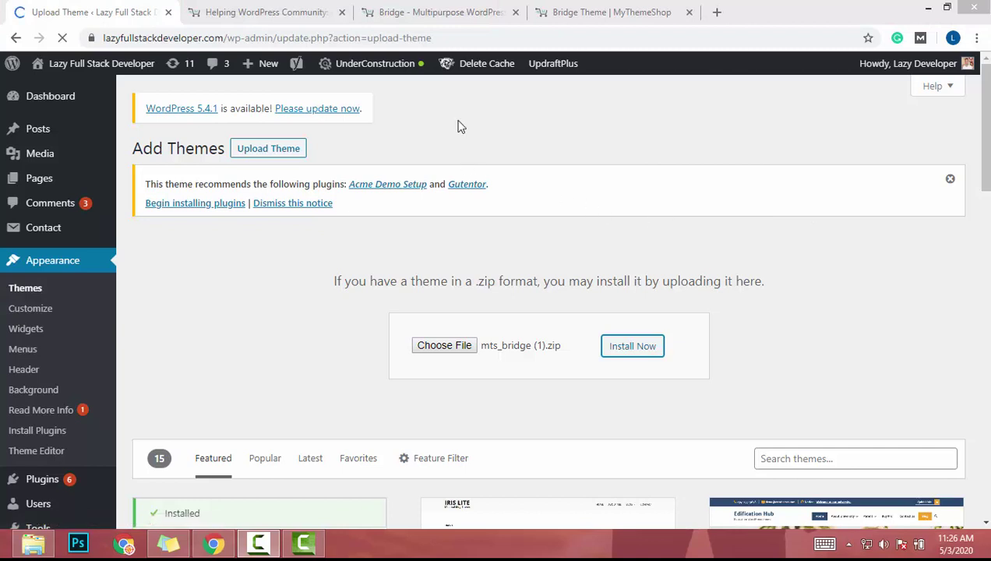
click(623, 12)
scroll(331, 354, down, 1)
scroll(331, 355, down, 3)
scroll(332, 354, down, 5)
scroll(333, 354, down, 4)
scroll(332, 352, up, 3)
click(271, 411)
scroll(245, 415, down, 5)
scroll(246, 414, down, 5)
scroll(265, 196, up, 4)
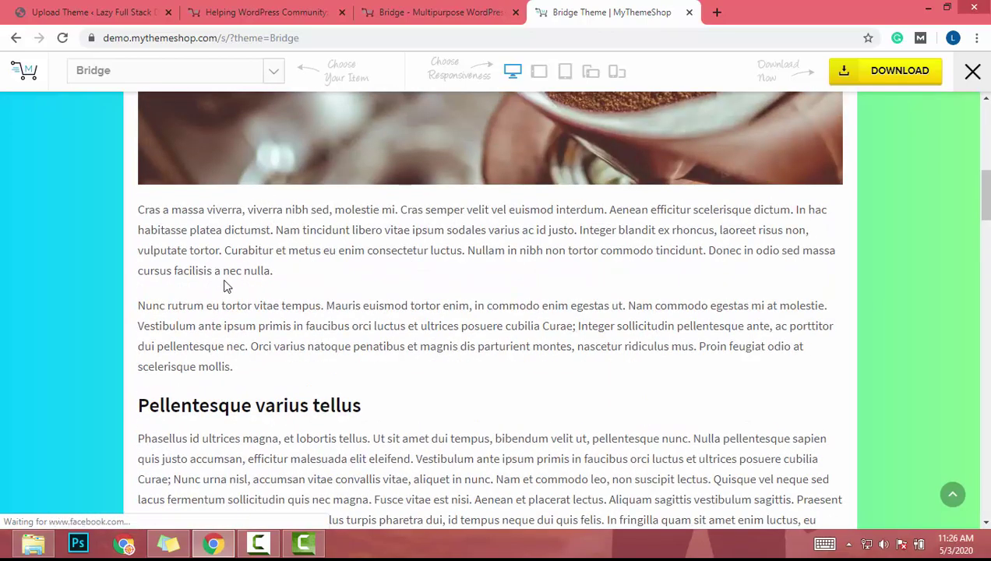
scroll(112, 278, up, 5)
scroll(102, 280, up, 3)
click(73, 8)
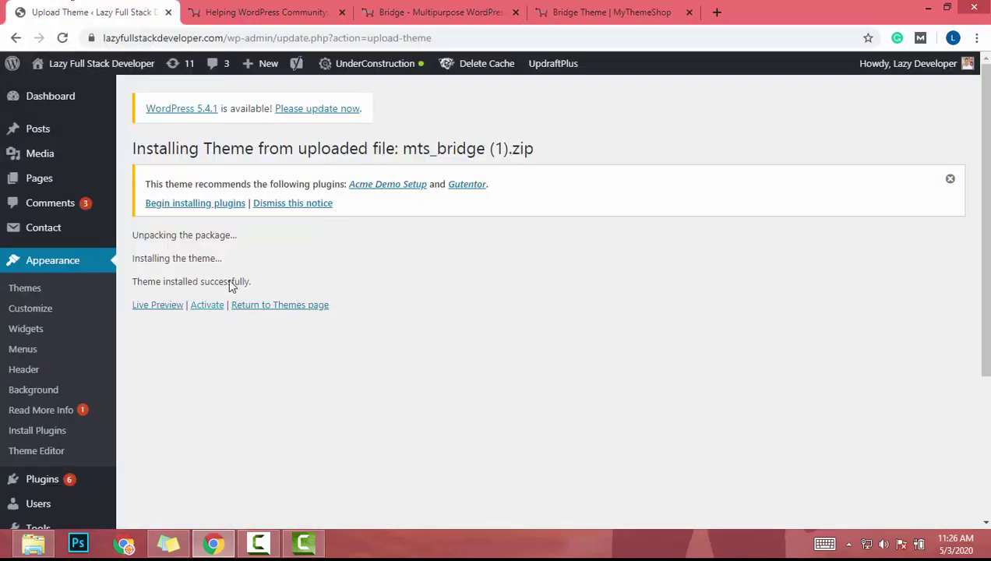
Activate the Bridge theme and scroll through the Bridge demo tab while it loads
click(196, 309)
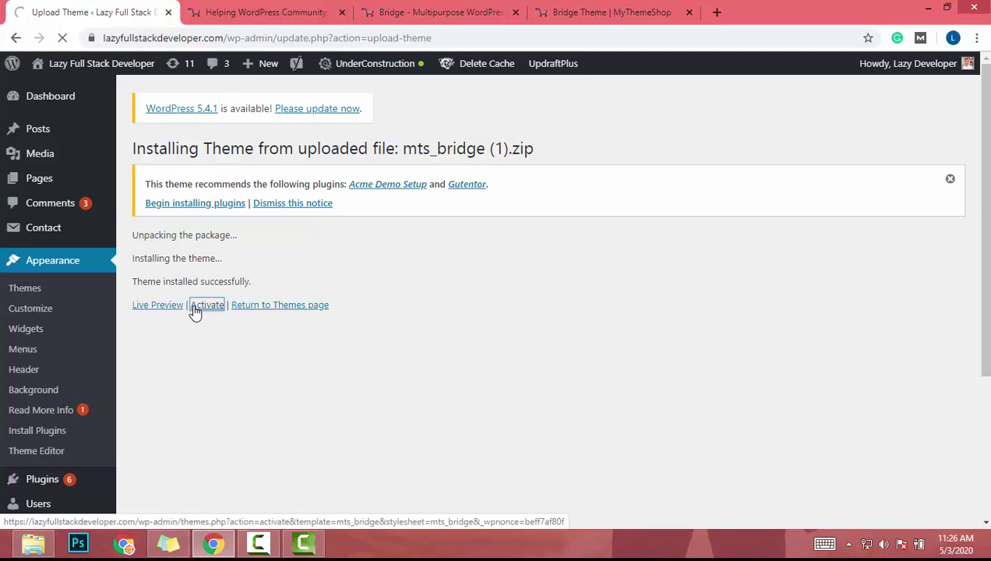
click(611, 12)
scroll(631, 311, down, 1)
scroll(632, 311, down, 3)
scroll(632, 311, down, 6)
scroll(632, 311, down, 5)
scroll(632, 311, down, 5)
scroll(632, 311, down, 4)
scroll(632, 316, up, 1)
scroll(632, 315, up, 3)
scroll(632, 315, up, 5)
scroll(632, 315, up, 5)
scroll(632, 316, up, 6)
scroll(632, 315, up, 1)
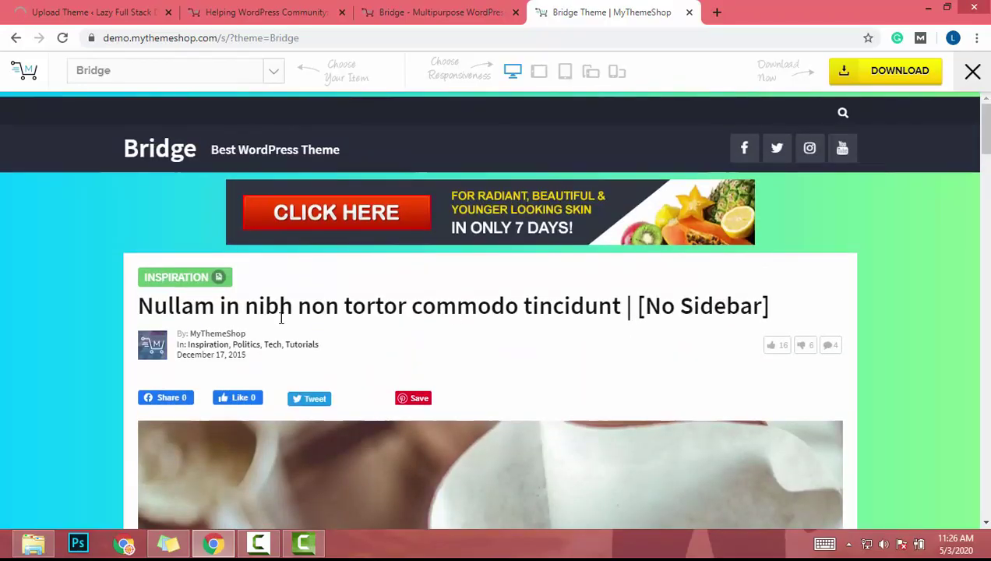
Browse the Bridge demo homepage, then return to the WordPress admin tab
click(149, 166)
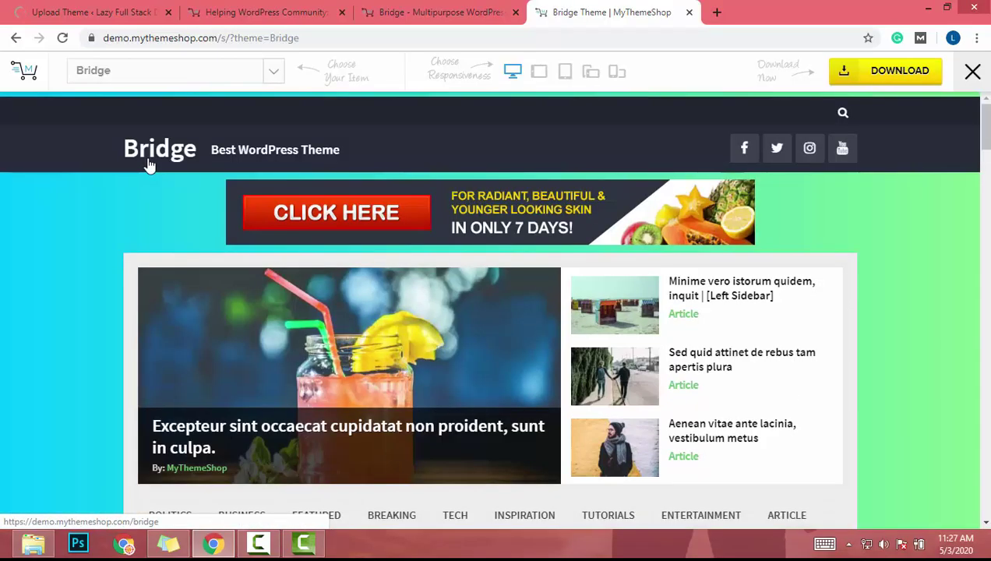
scroll(448, 320, down, 1)
scroll(452, 317, down, 1)
scroll(390, 233, down, 2)
scroll(649, 155, down, 3)
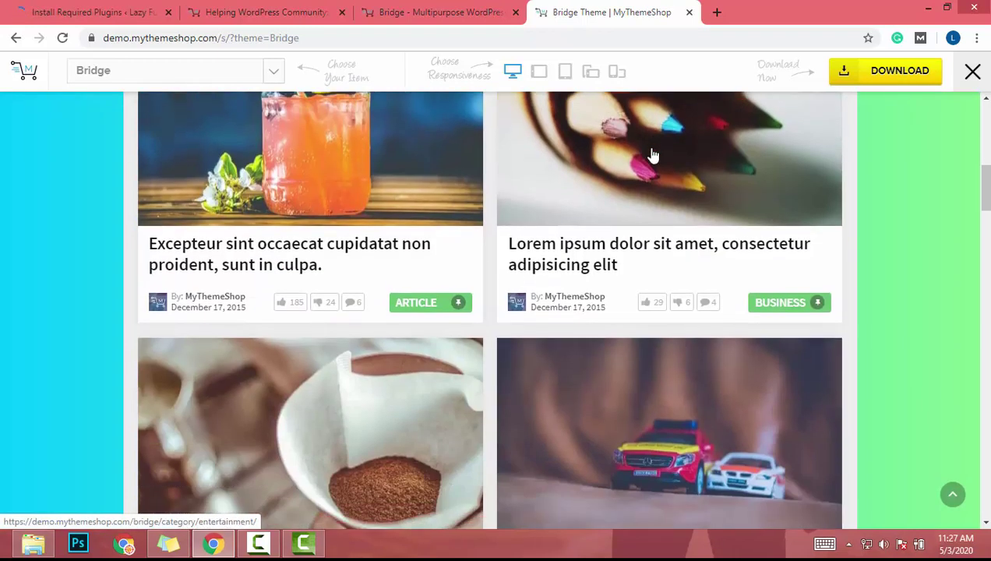
scroll(652, 155, down, 2)
scroll(653, 155, down, 4)
scroll(653, 155, down, 4)
scroll(653, 155, up, 9)
scroll(653, 155, up, 4)
scroll(653, 155, up, 3)
click(90, 12)
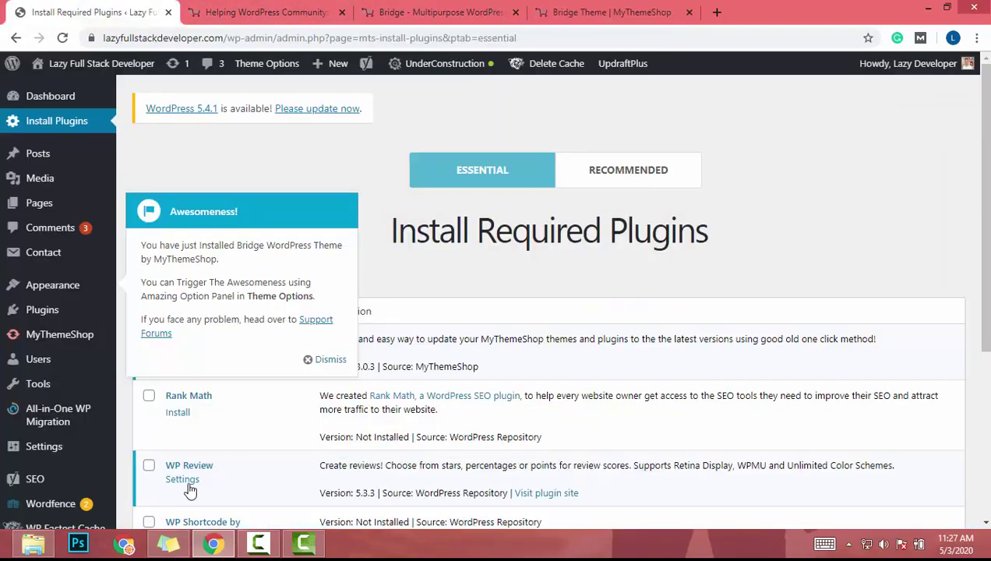
Dismiss the welcome notice and bulk-install all listed essential plugins, such as Rank Math and WP Subscribe
click(326, 361)
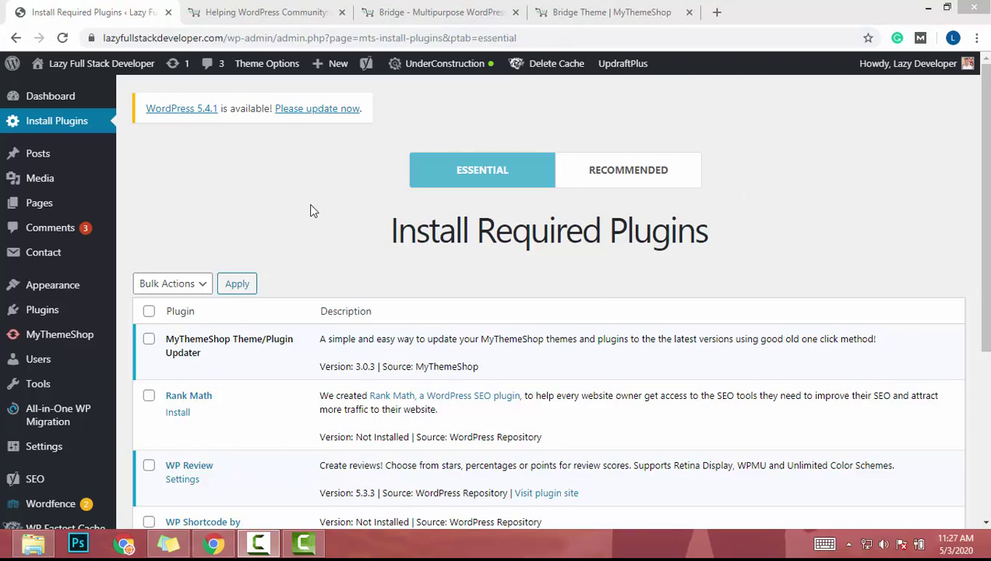
scroll(304, 209, down, 1)
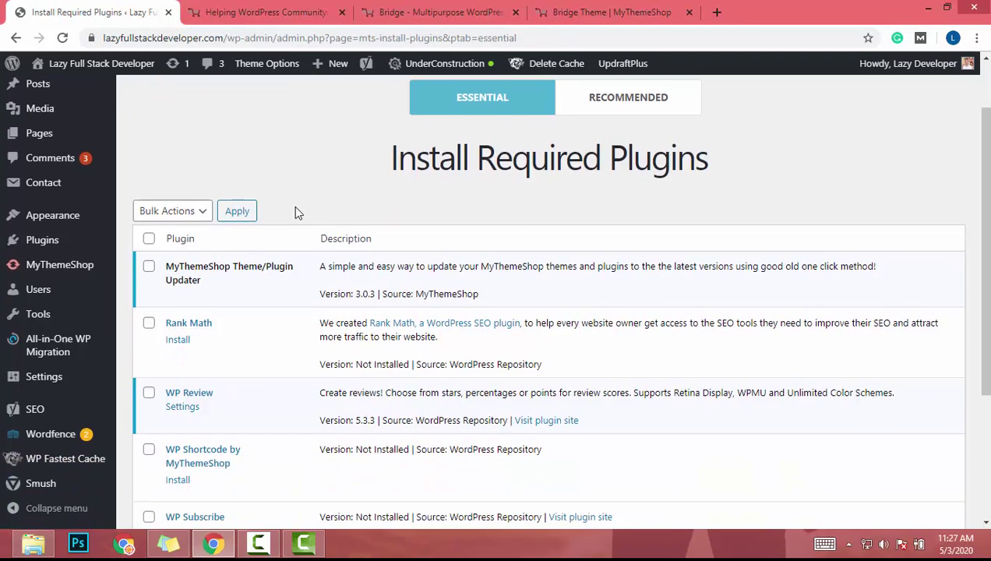
click(149, 241)
click(200, 213)
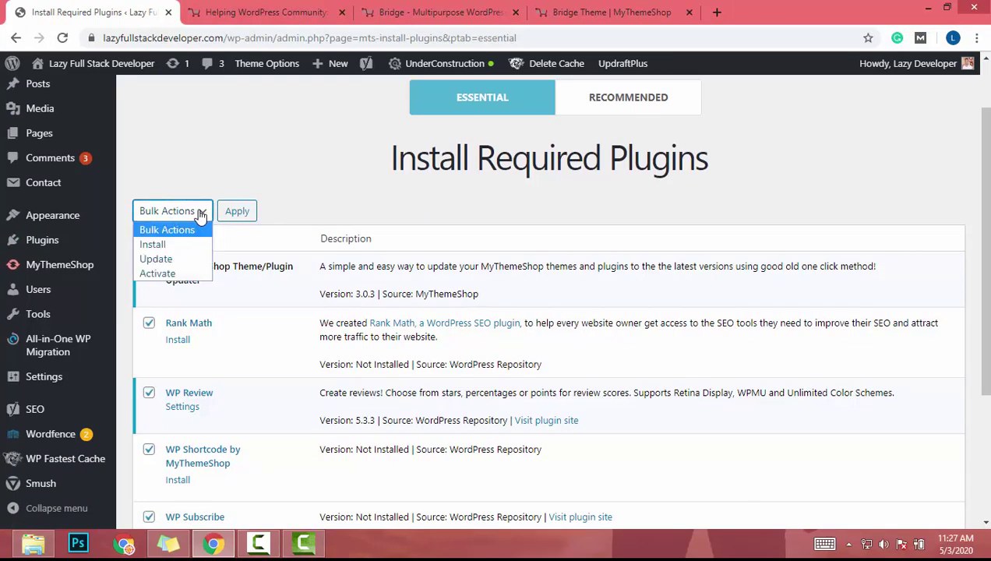
click(152, 244)
click(244, 213)
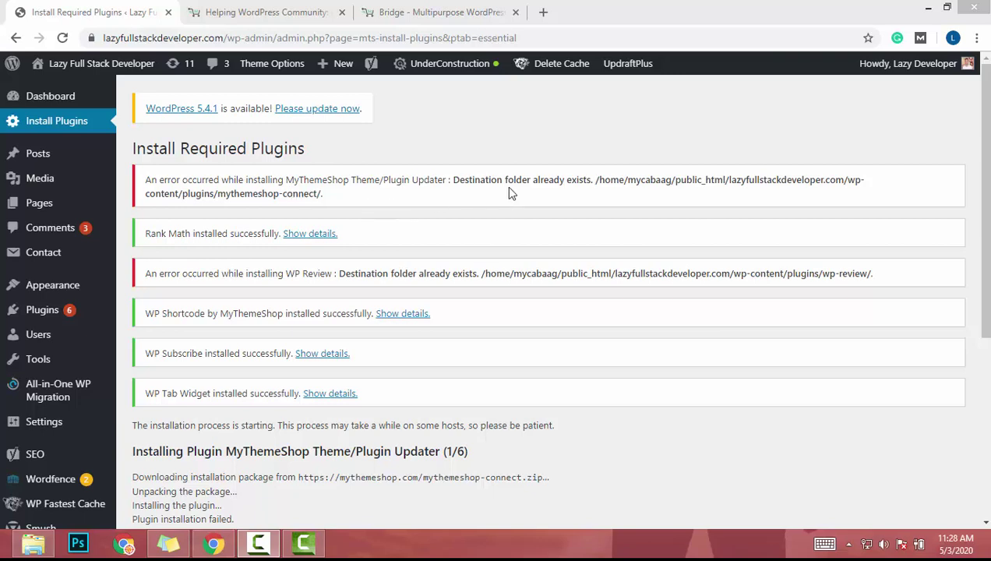
Bulk-activate Rank Math, WP Shortcode, WP Subscribe and WP Tab Widget from the required plugins list
scroll(546, 405, down, 4)
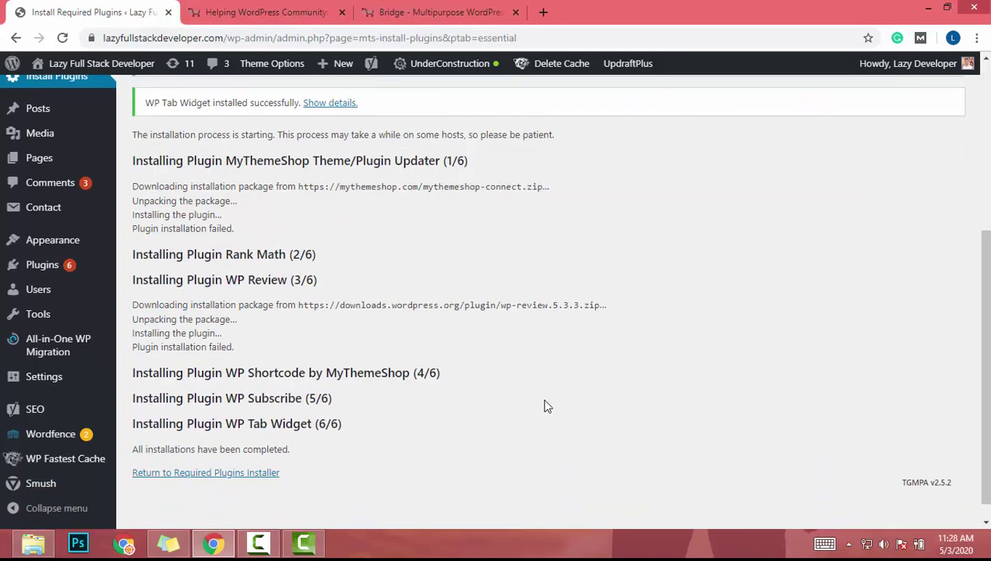
scroll(483, 408, down, 1)
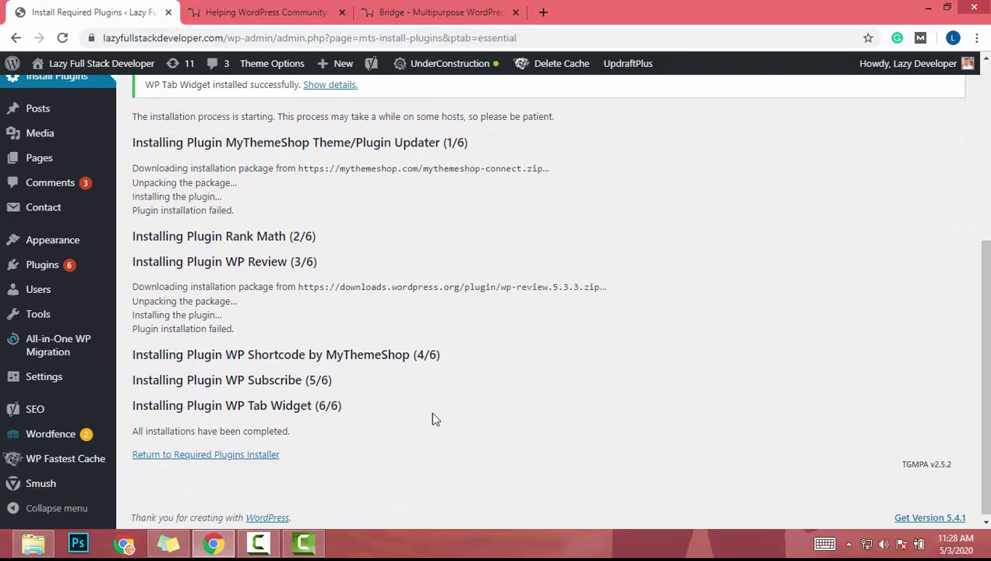
click(214, 455)
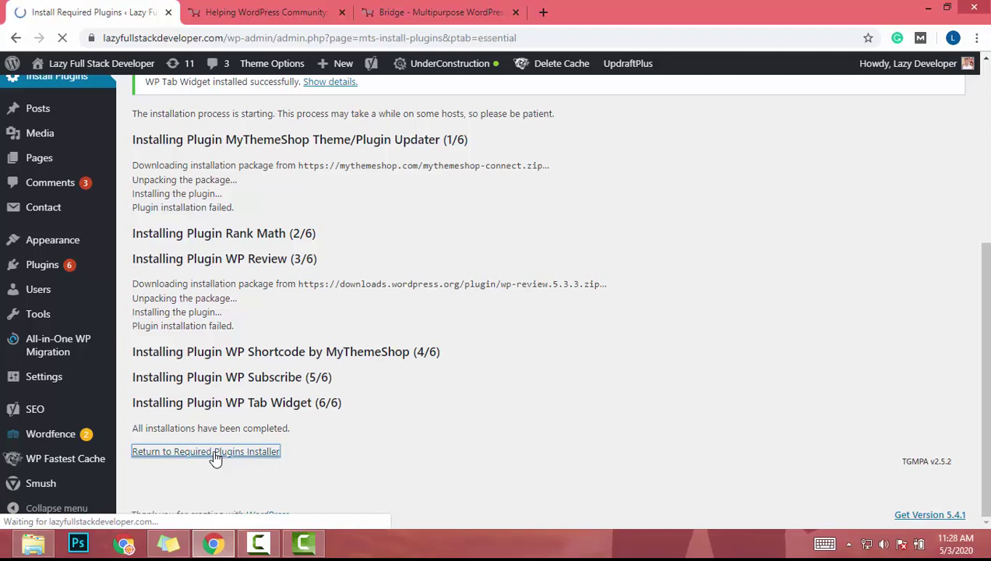
scroll(483, 343, down, 2)
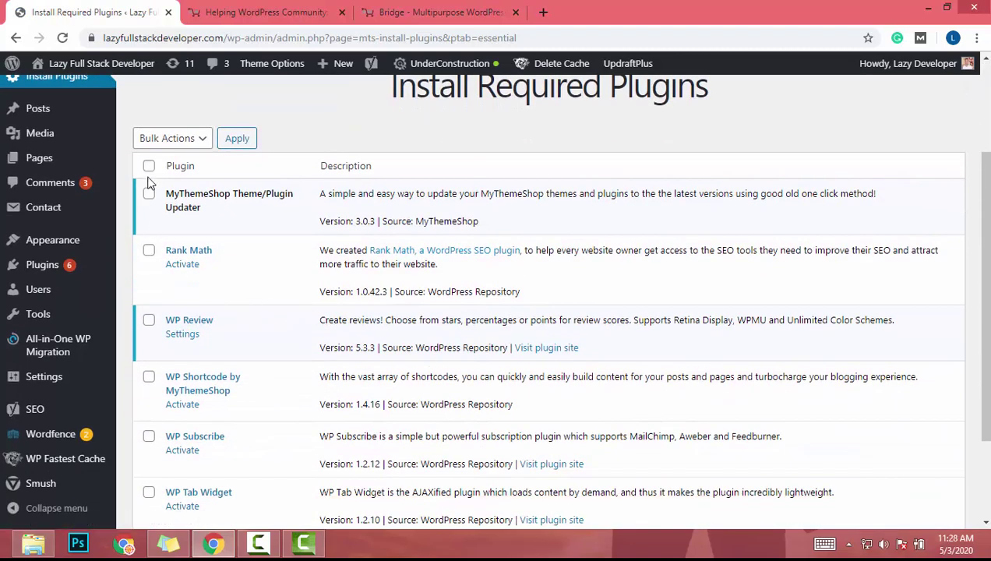
click(149, 166)
click(172, 138)
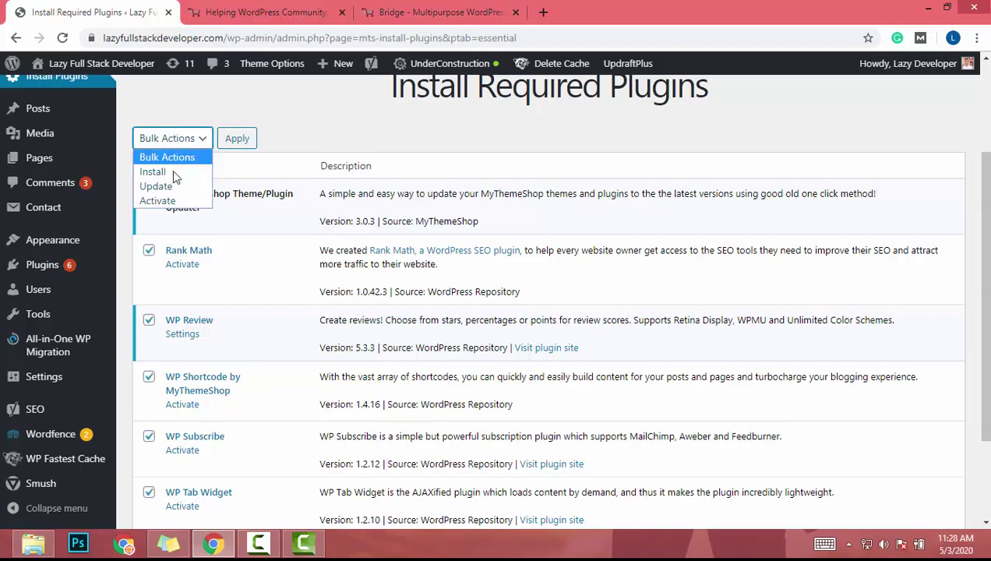
click(159, 201)
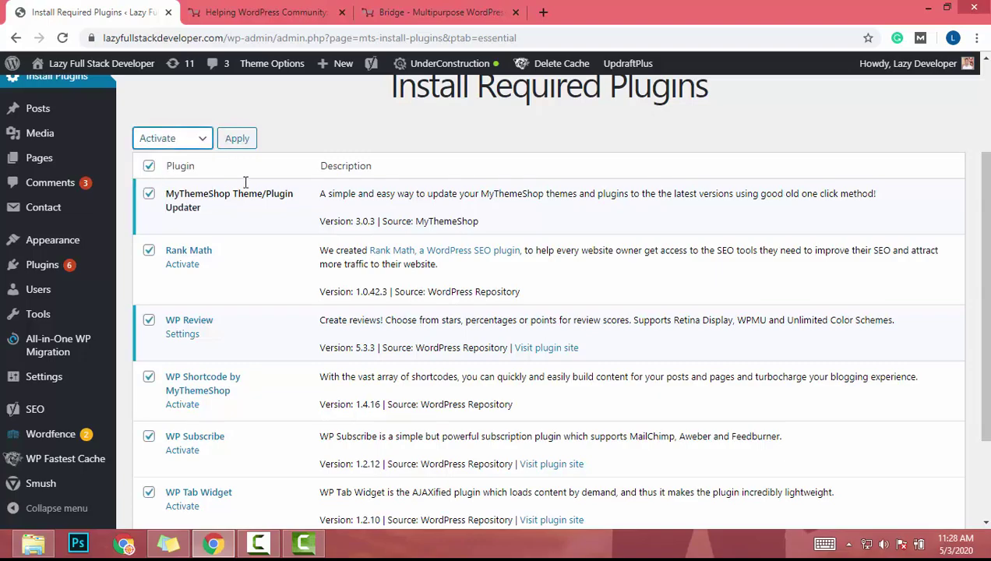
click(236, 139)
Review the activation results and check the Recommended plugins list
scroll(268, 281, down, 2)
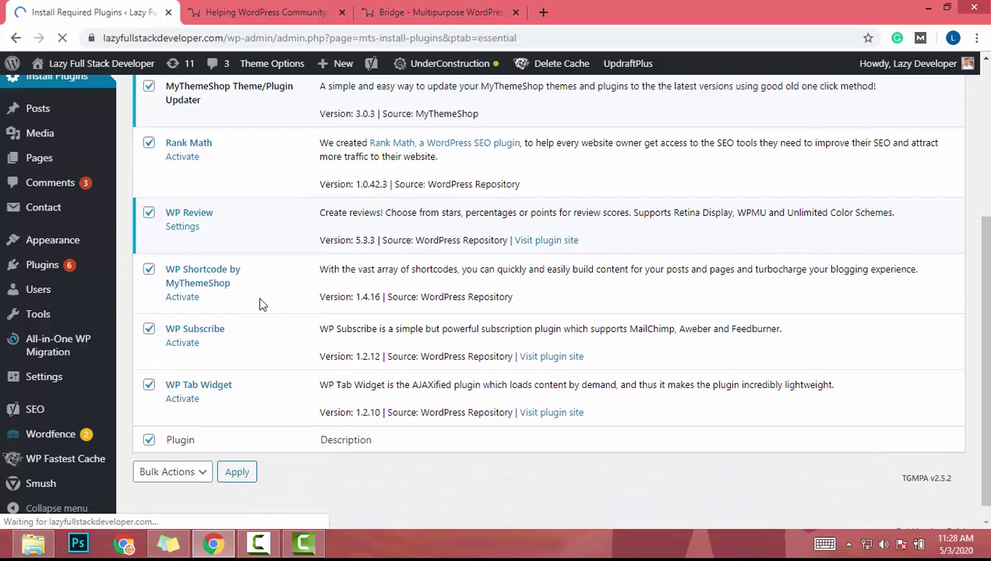
scroll(298, 332, down, 2)
scroll(303, 333, down, 1)
scroll(303, 333, down, 1)
scroll(301, 334, up, 5)
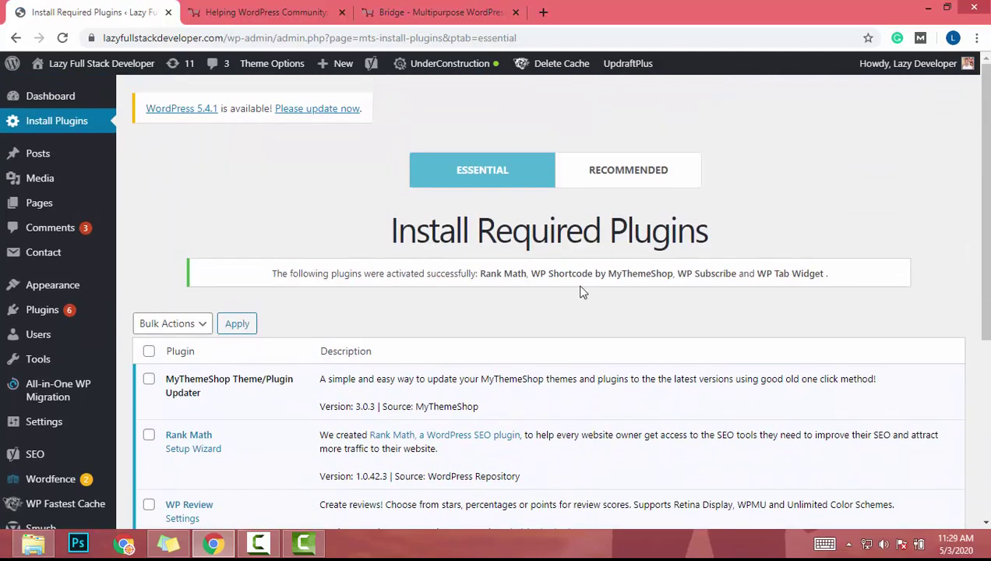
click(652, 162)
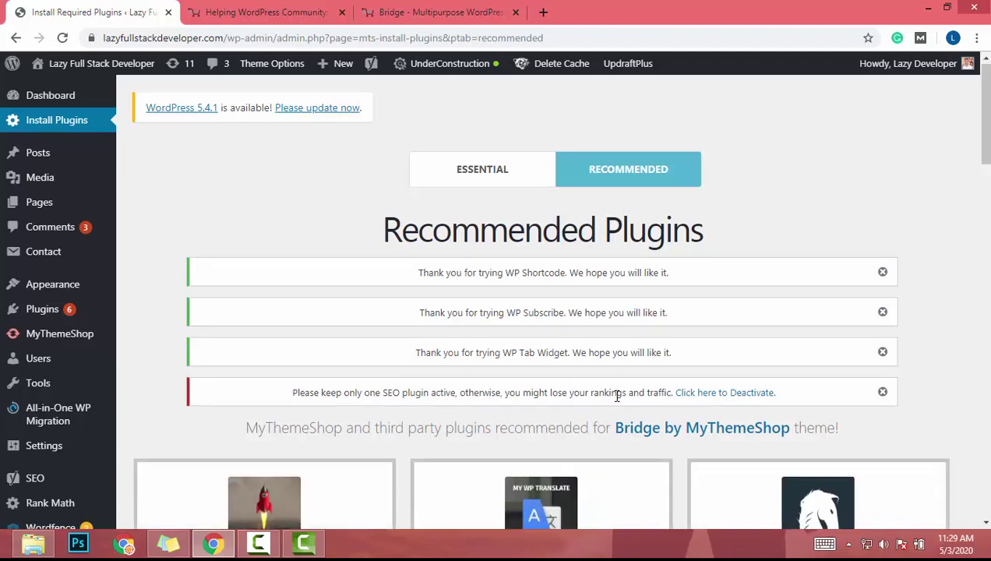
scroll(624, 384, down, 4)
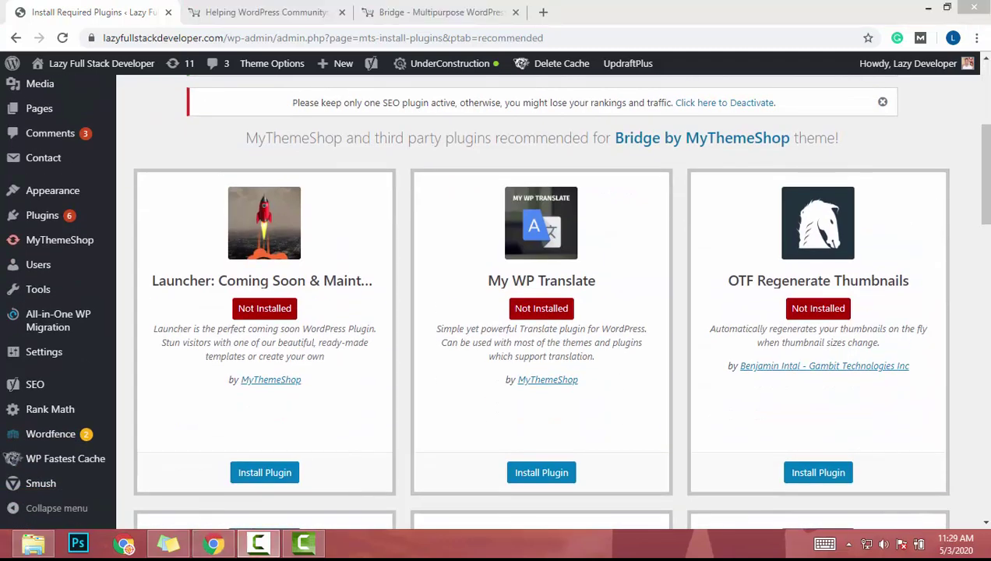
scroll(904, 278, up, 4)
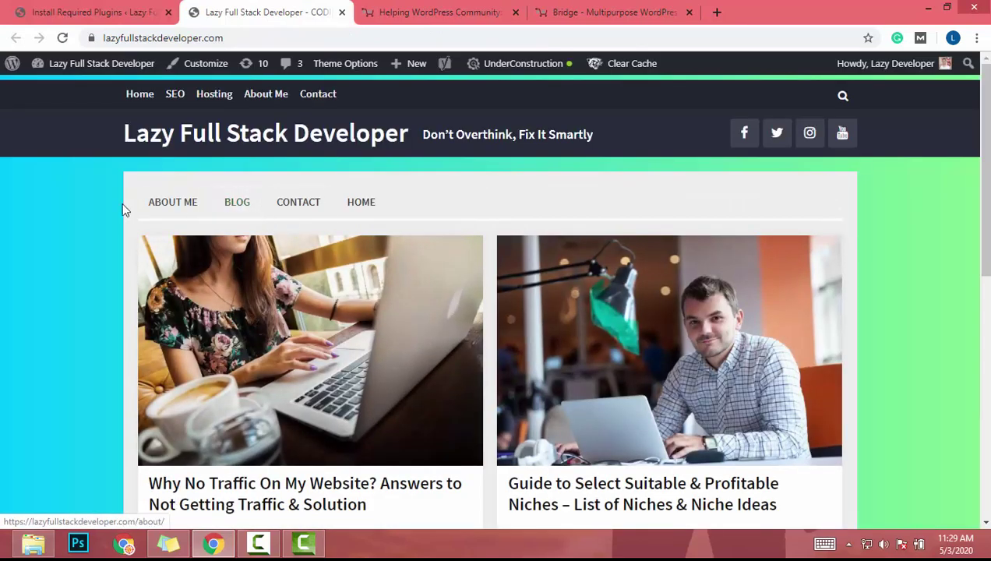
Open the 'Free Traffic for Affiliate Links – Six Free Traffic Sources' post and read through it
scroll(124, 208, down, 2)
scroll(124, 208, down, 8)
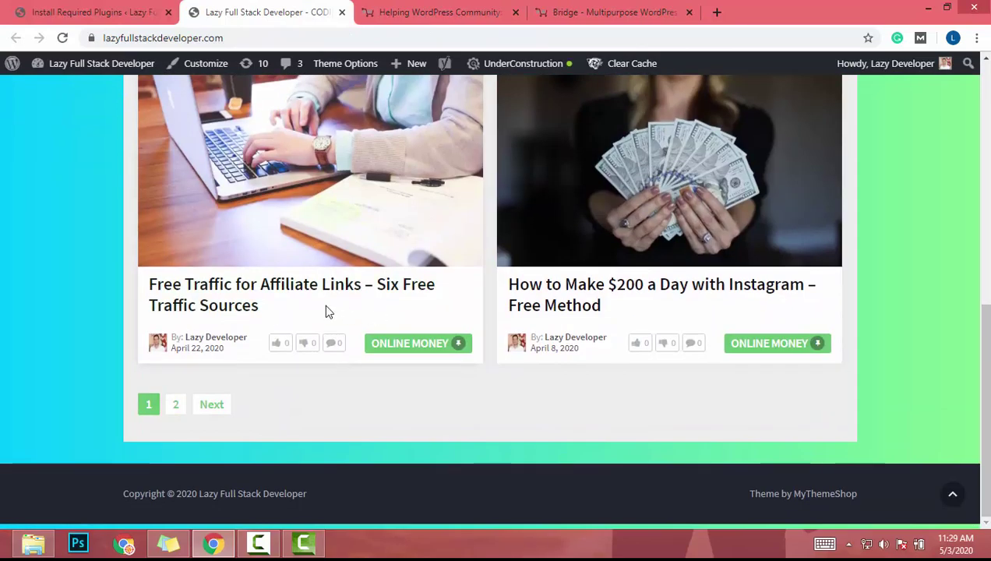
click(349, 296)
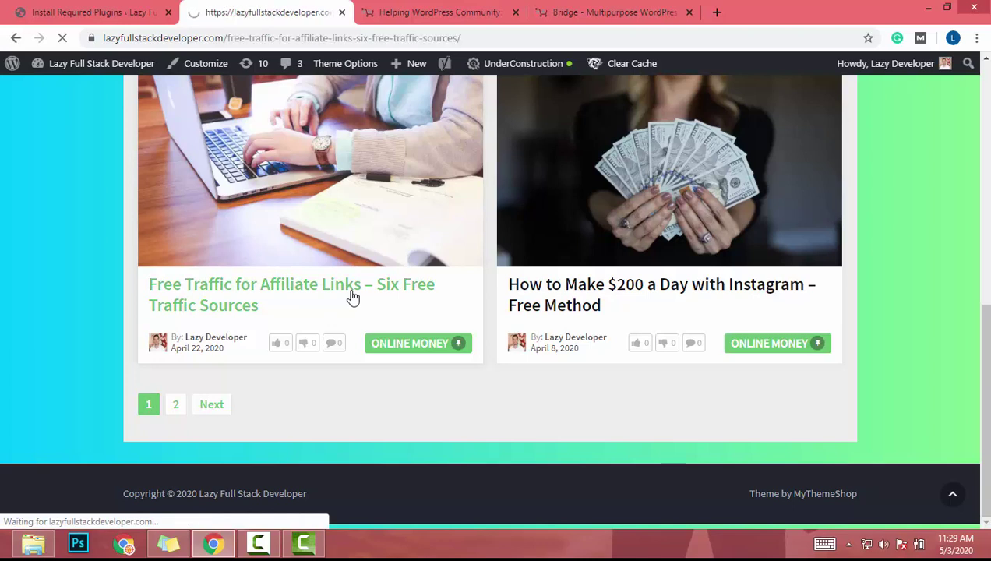
scroll(352, 296, down, 2)
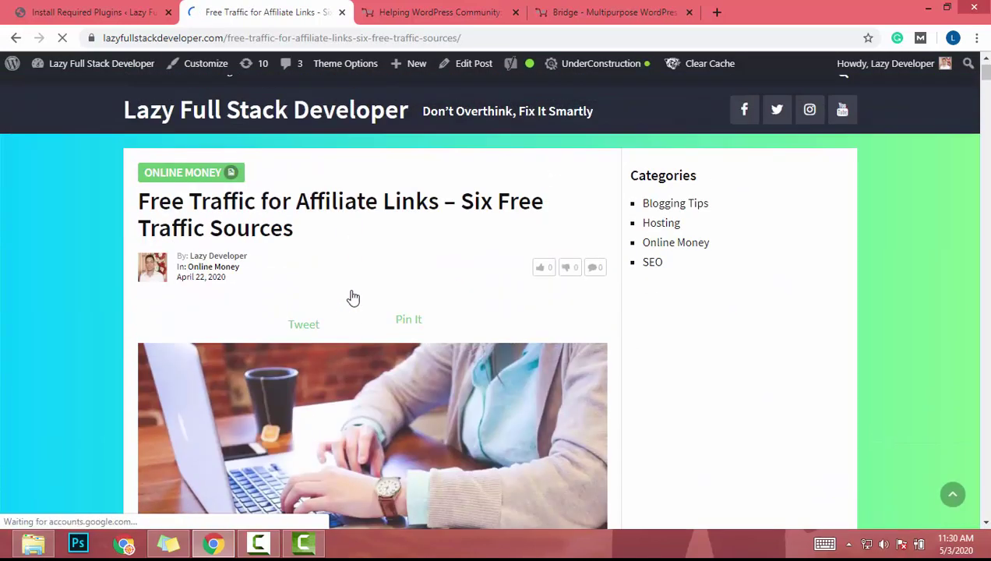
scroll(353, 296, down, 4)
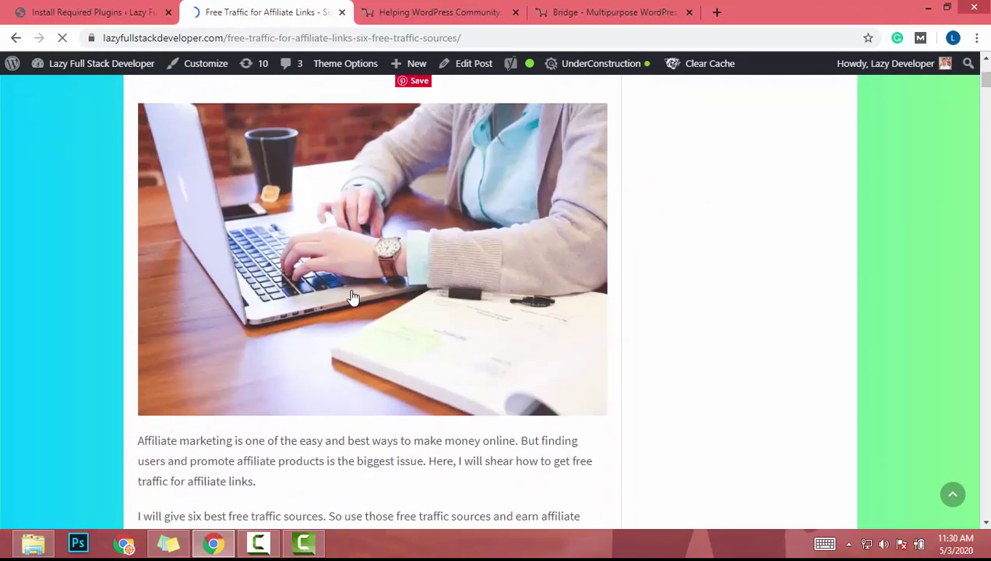
scroll(352, 296, down, 5)
scroll(353, 296, down, 4)
scroll(352, 296, down, 3)
scroll(343, 292, down, 5)
scroll(342, 292, down, 5)
scroll(338, 292, down, 5)
scroll(343, 294, down, 2)
scroll(343, 294, up, 5)
scroll(342, 293, up, 5)
scroll(341, 290, up, 5)
scroll(341, 291, up, 5)
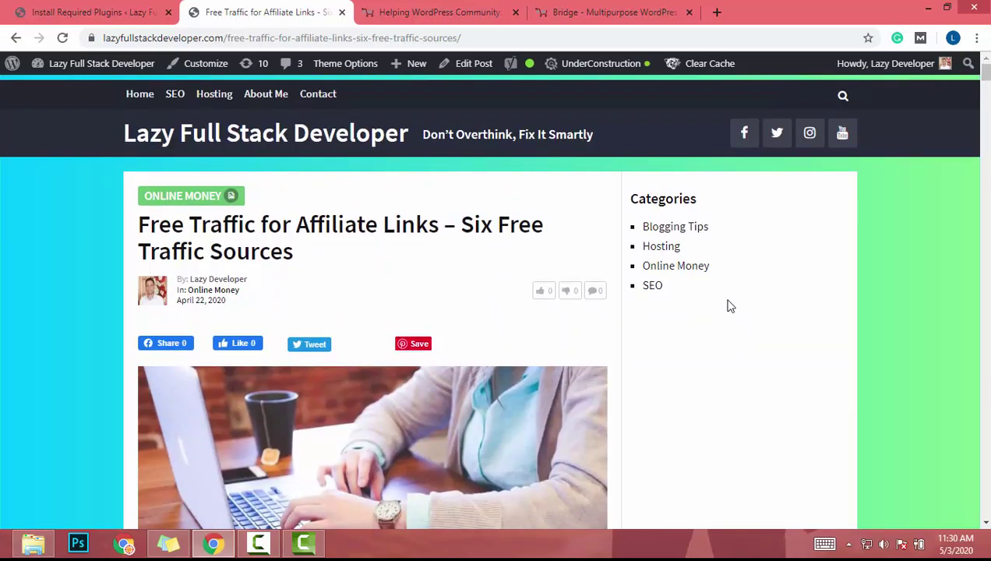
Review the MyThemeShop My Account page, then reach the Dashboard from the live post's site menu
click(86, 12)
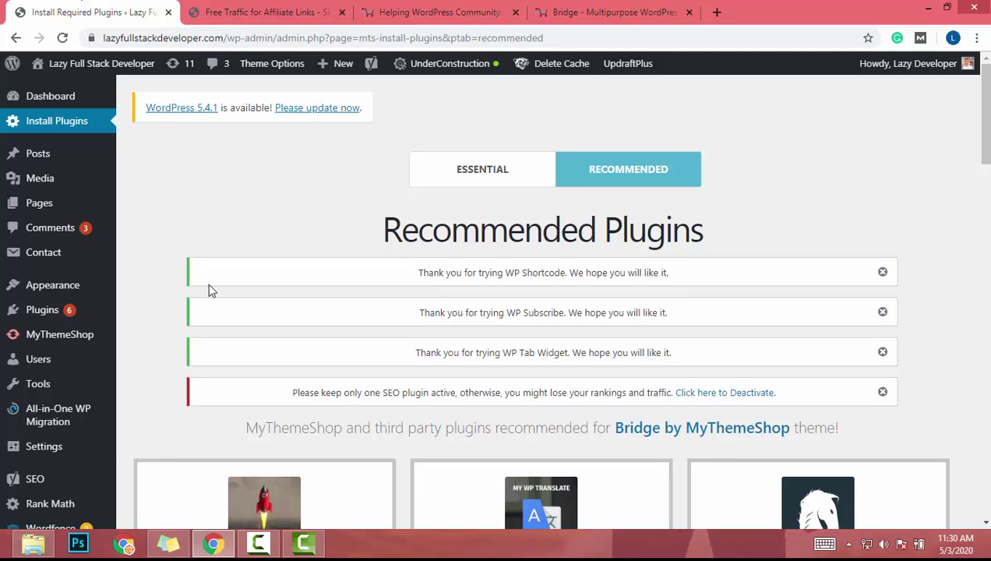
scroll(209, 289, down, 2)
scroll(209, 289, up, 2)
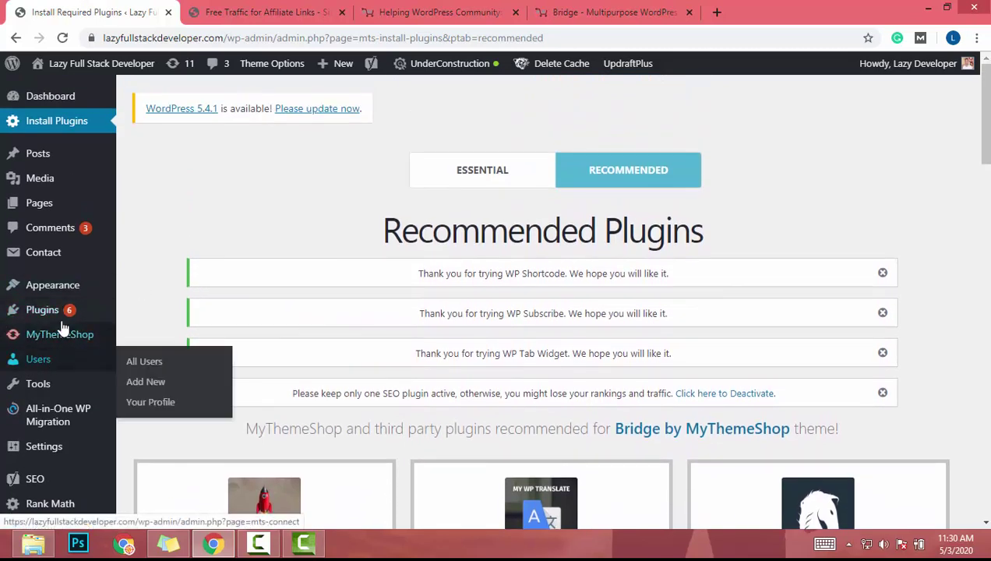
click(22, 336)
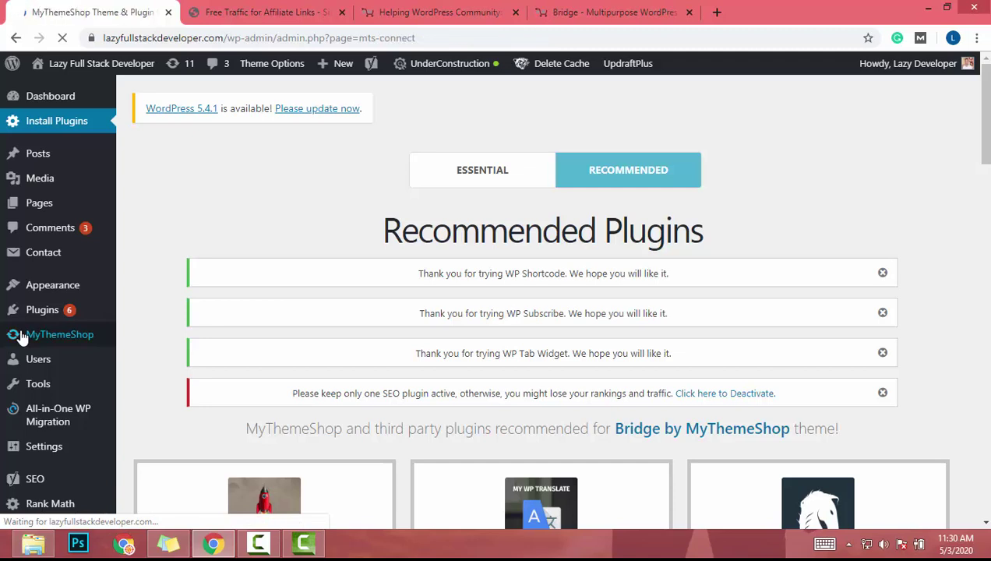
scroll(371, 333, down, 2)
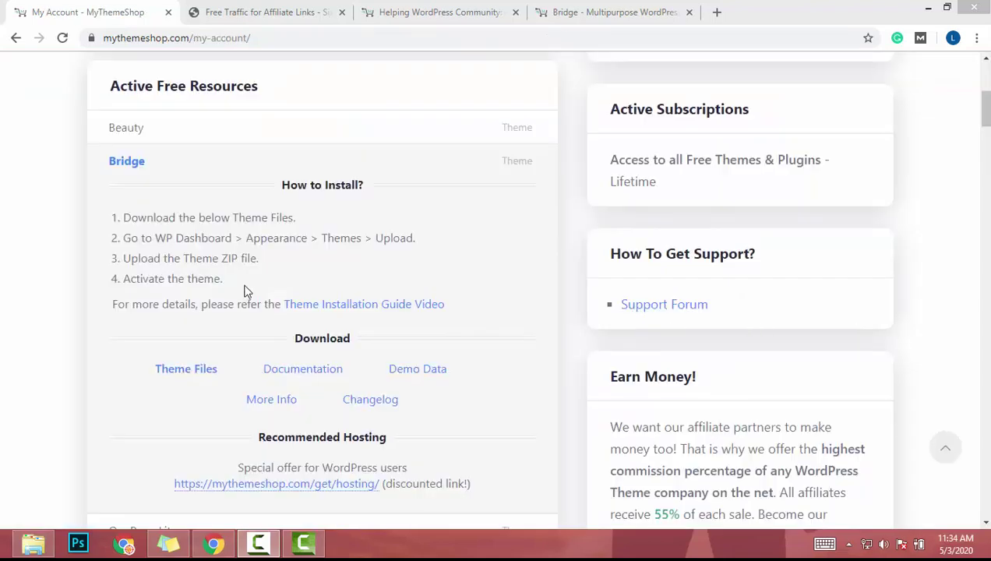
scroll(106, 257, up, 3)
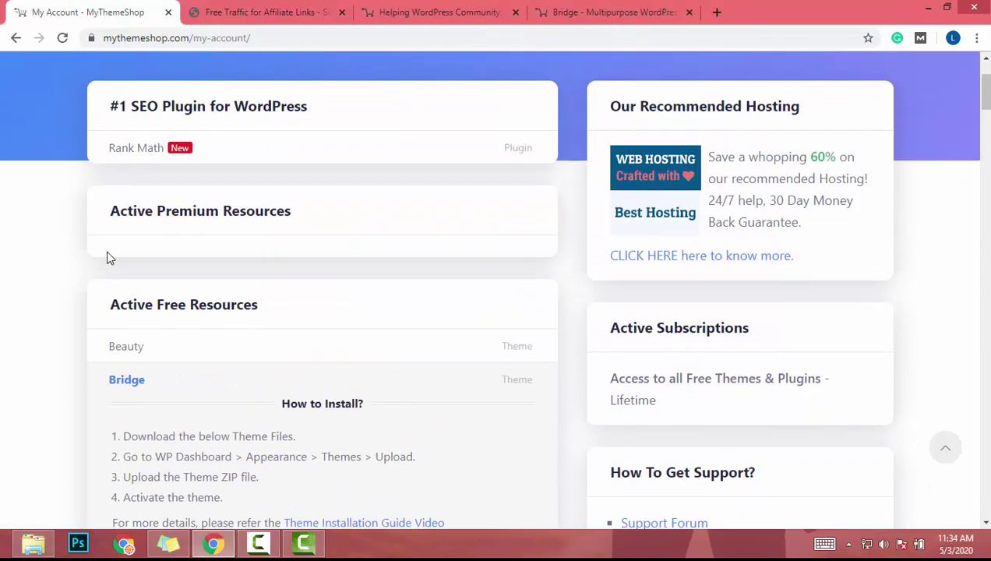
scroll(109, 258, up, 2)
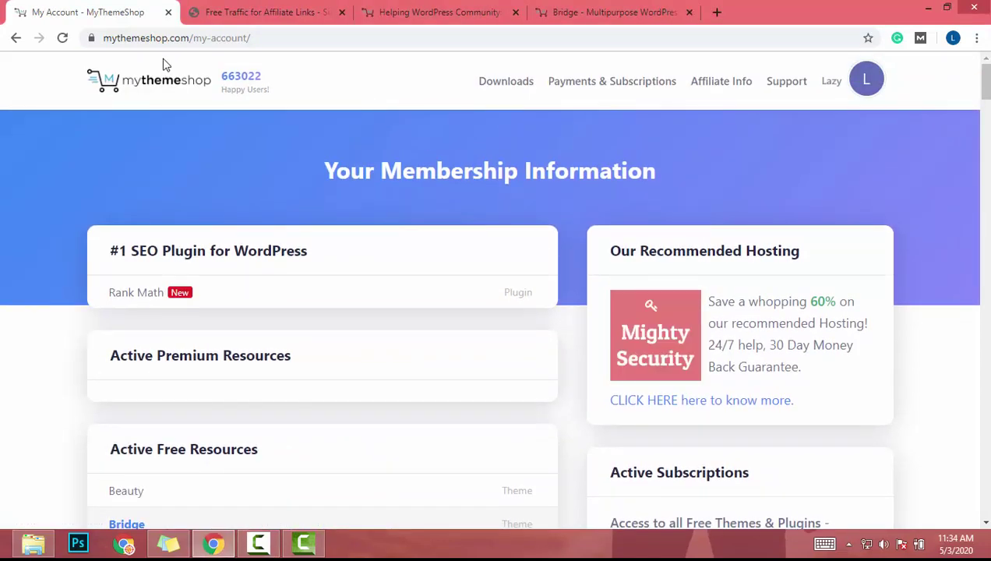
click(261, 11)
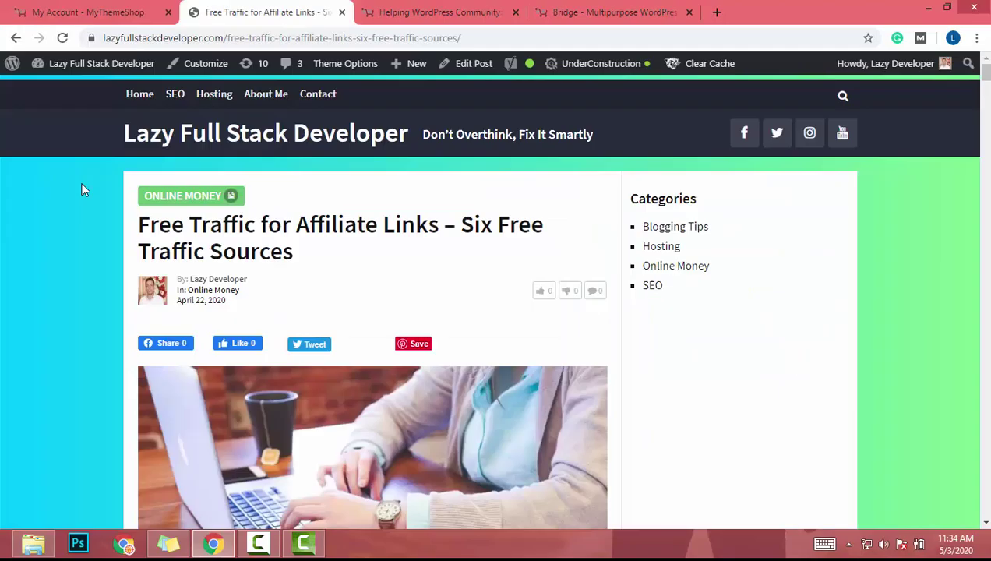
mouse_move(95, 63)
click(67, 88)
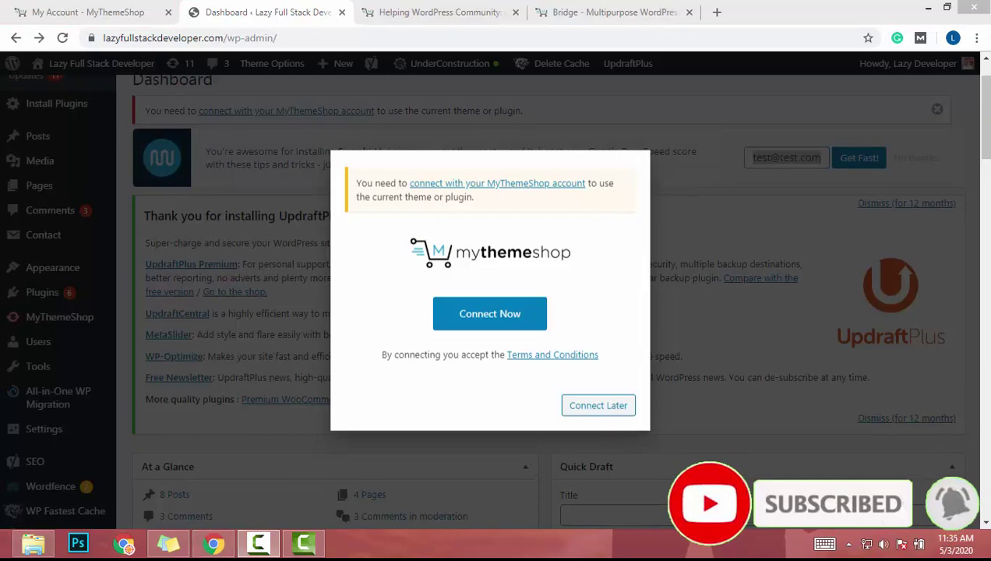
Authorize the MyThemeShop connection for account lazydeveloper and review its Settings and Connect tabs
click(485, 320)
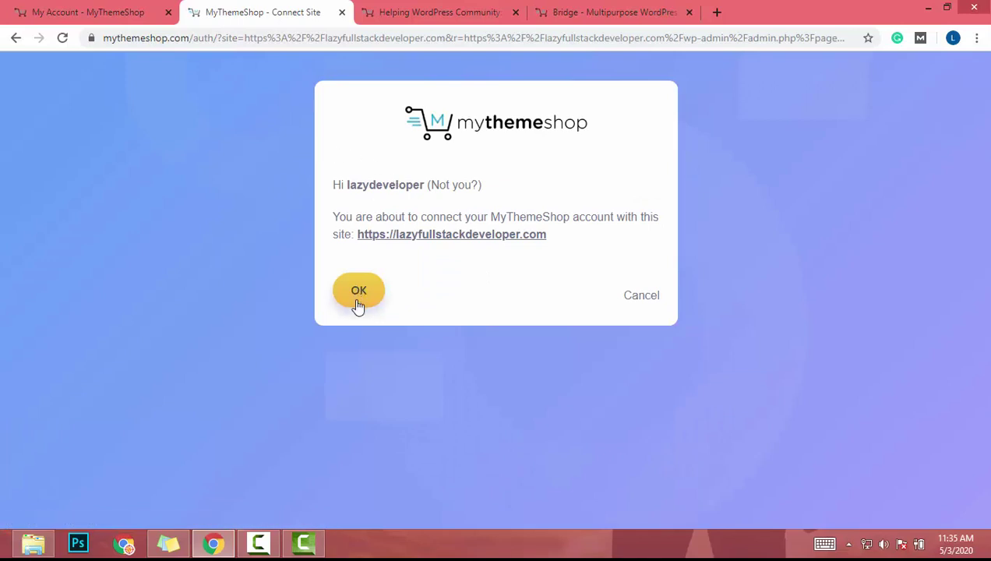
click(359, 304)
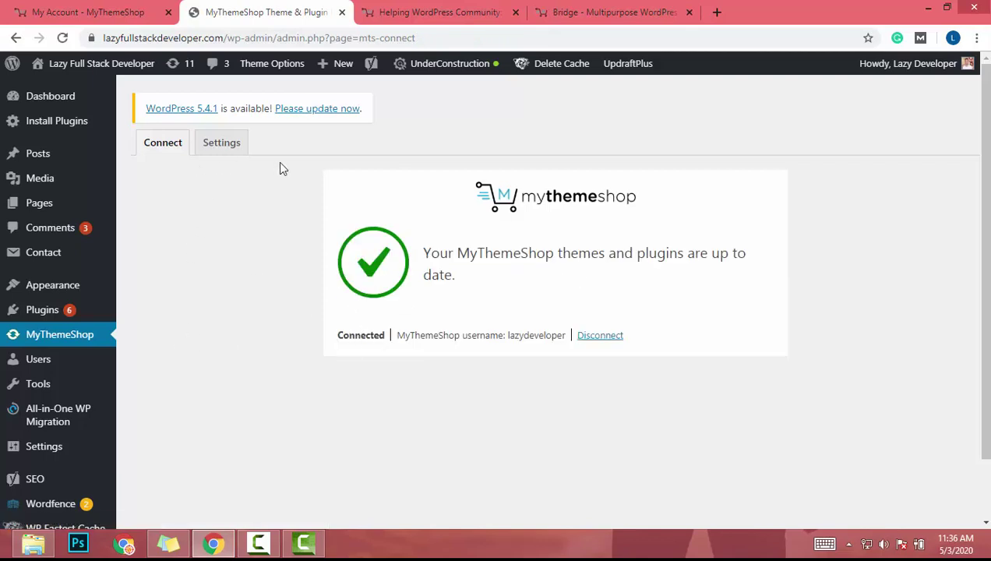
click(238, 146)
click(179, 148)
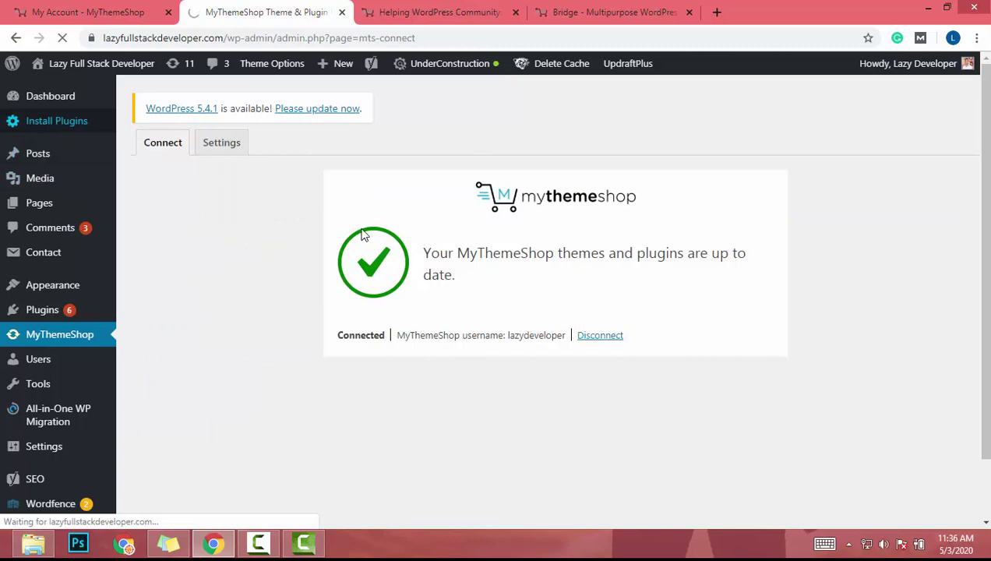
Return to the MyThemeShop account page and find Bridge's Documentation download
key(ctrl+shift+Tab)
scroll(46, 300, up, 2)
scroll(46, 301, up, 3)
scroll(46, 300, up, 2)
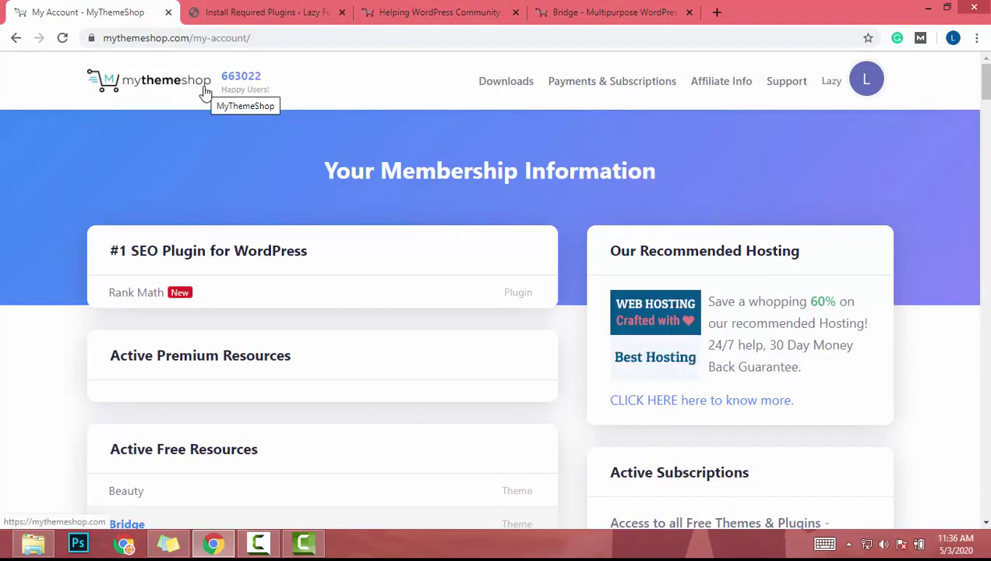
scroll(204, 92, down, 2)
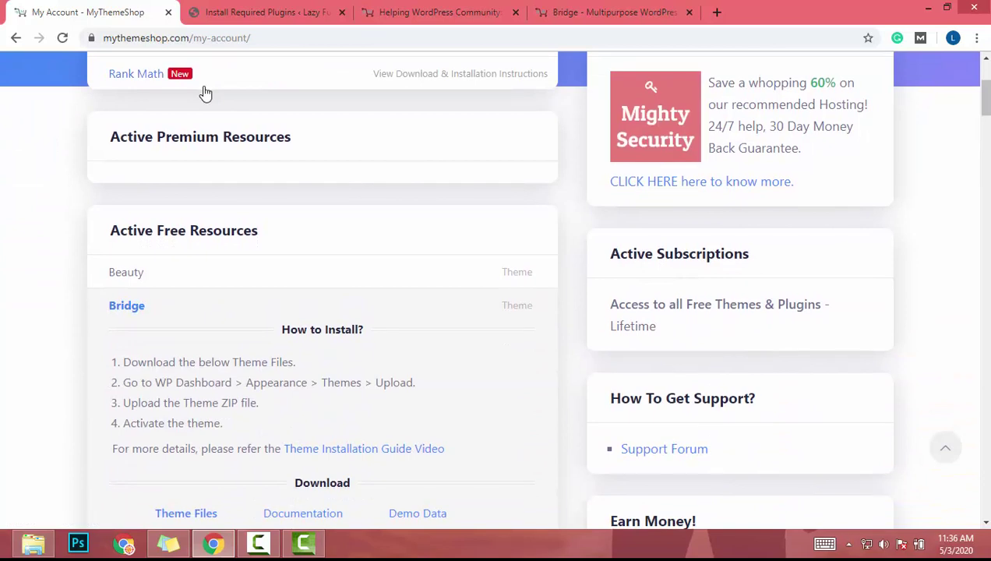
scroll(206, 94, down, 2)
scroll(179, 101, down, 2)
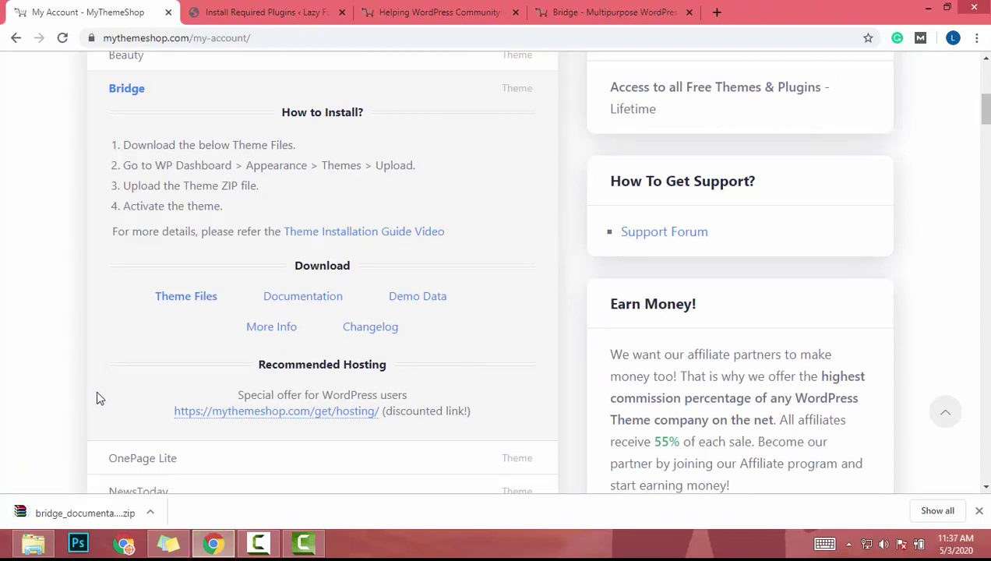
Open the downloaded zip's bridge_documentation folder and launch Documentation.html in the browser
click(52, 517)
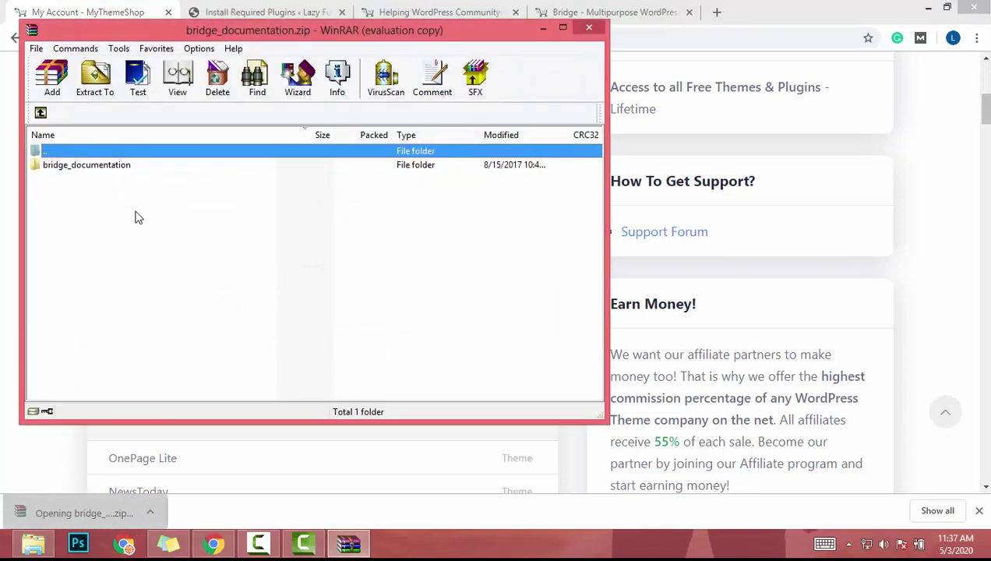
double_click(77, 172)
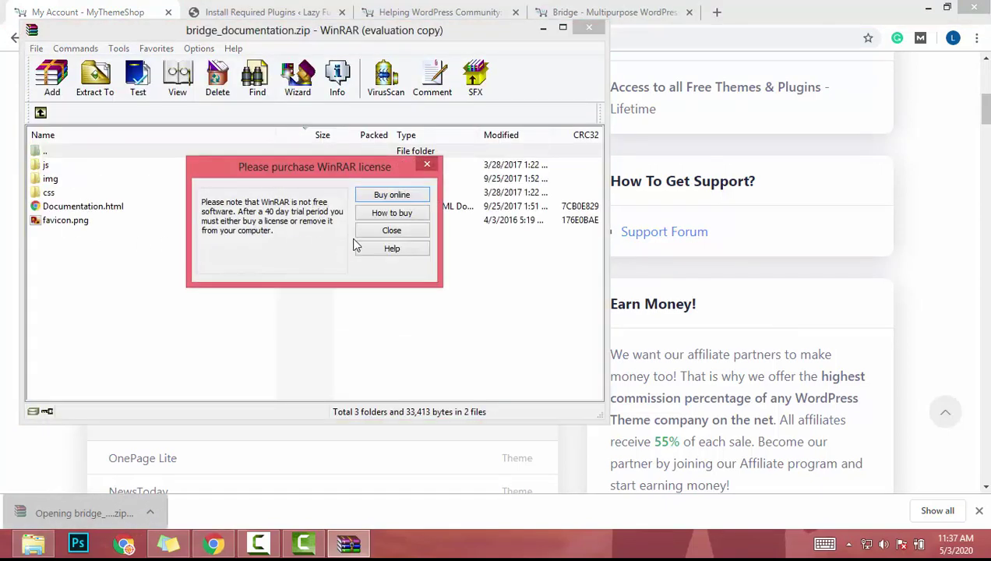
click(361, 231)
click(216, 204)
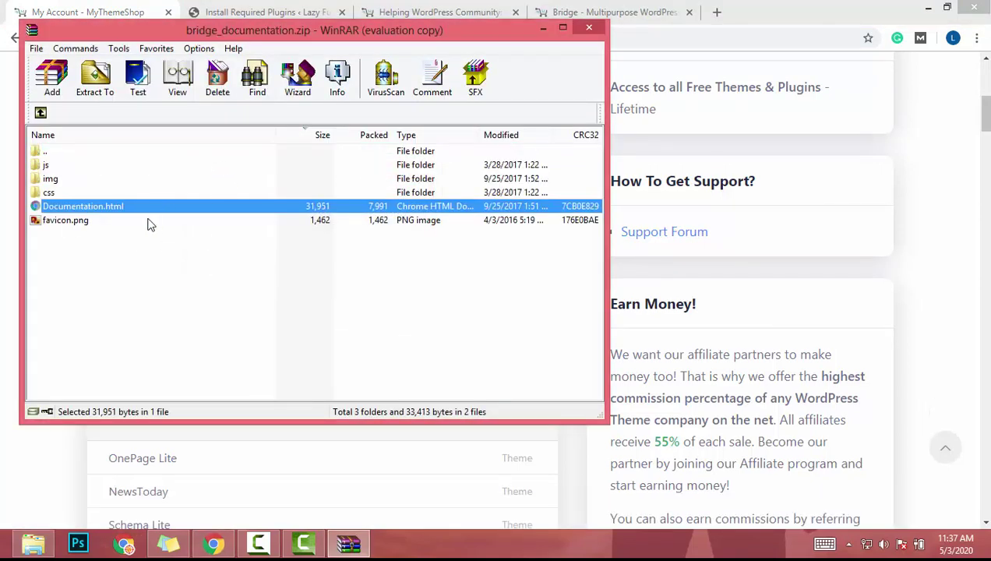
key(Return)
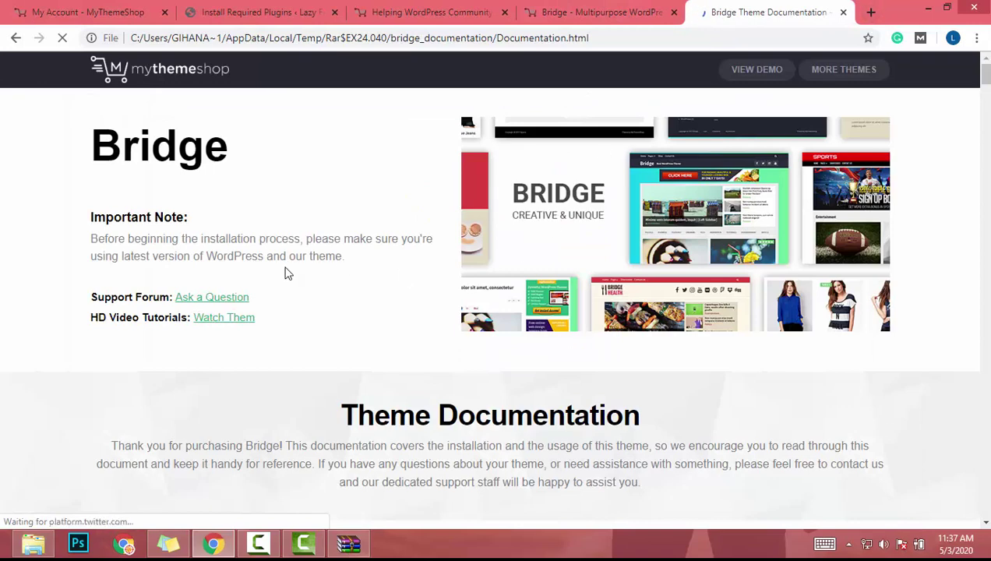
Skim the Bridge documentation's Table of Contents and Theme Files sections
scroll(285, 270, down, 3)
scroll(285, 270, down, 3)
scroll(285, 270, down, 1)
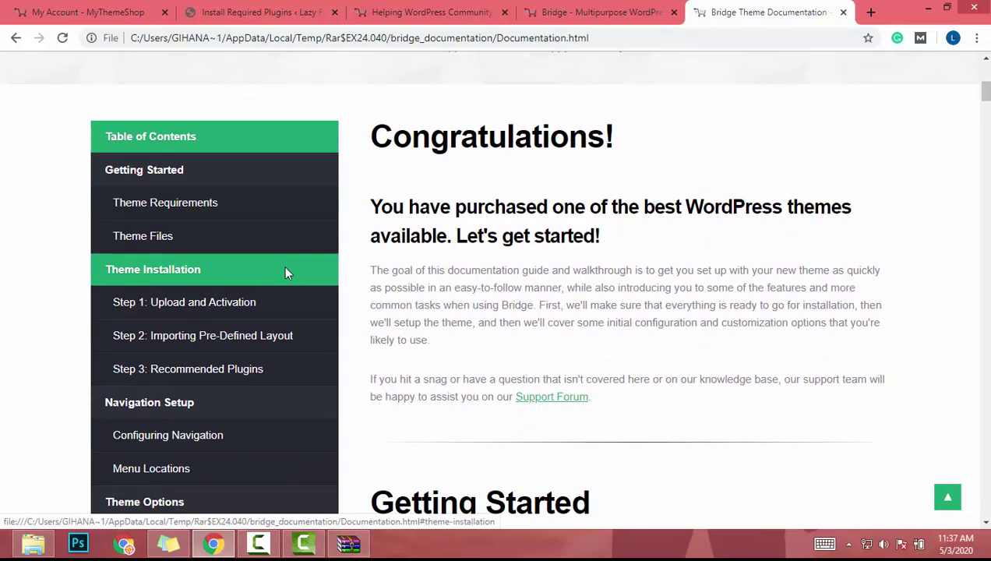
scroll(285, 272, down, 1)
scroll(285, 272, down, 2)
scroll(285, 272, down, 3)
scroll(287, 274, down, 3)
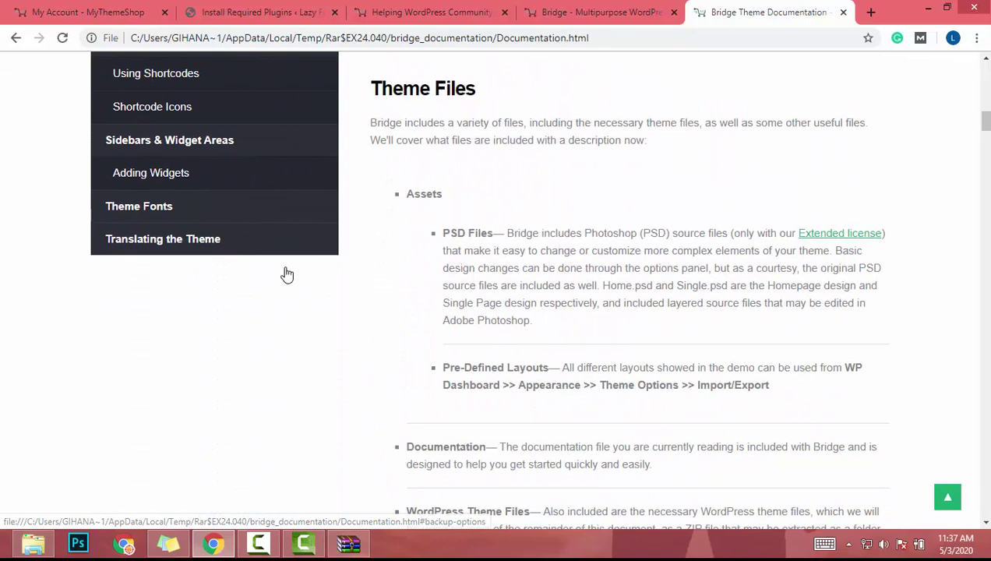
scroll(286, 274, up, 4)
scroll(314, 283, up, 5)
scroll(314, 283, up, 4)
Go back to the Install Required Plugins page and scroll through it
click(221, 6)
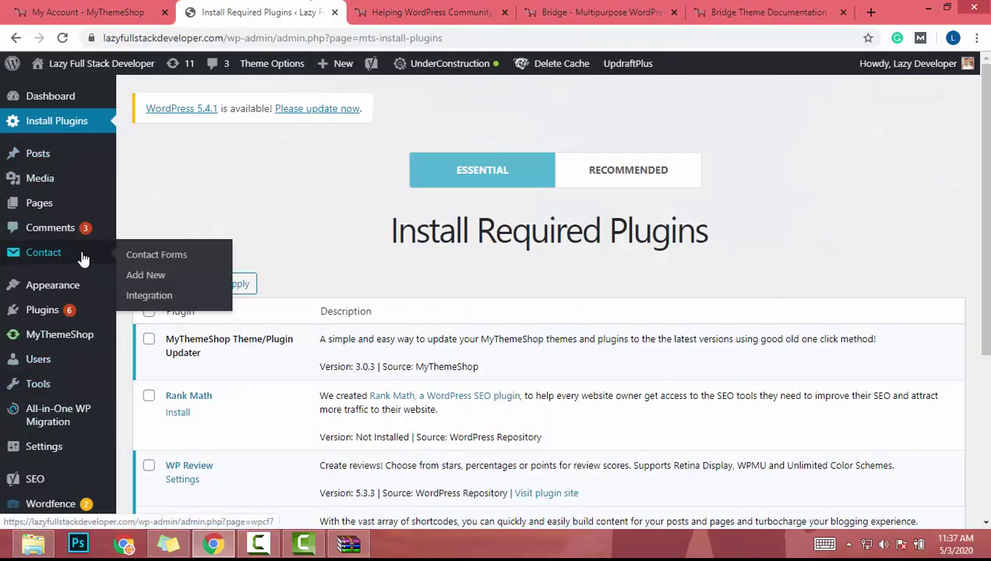
scroll(82, 273, down, 2)
scroll(87, 358, down, 1)
scroll(88, 366, up, 4)
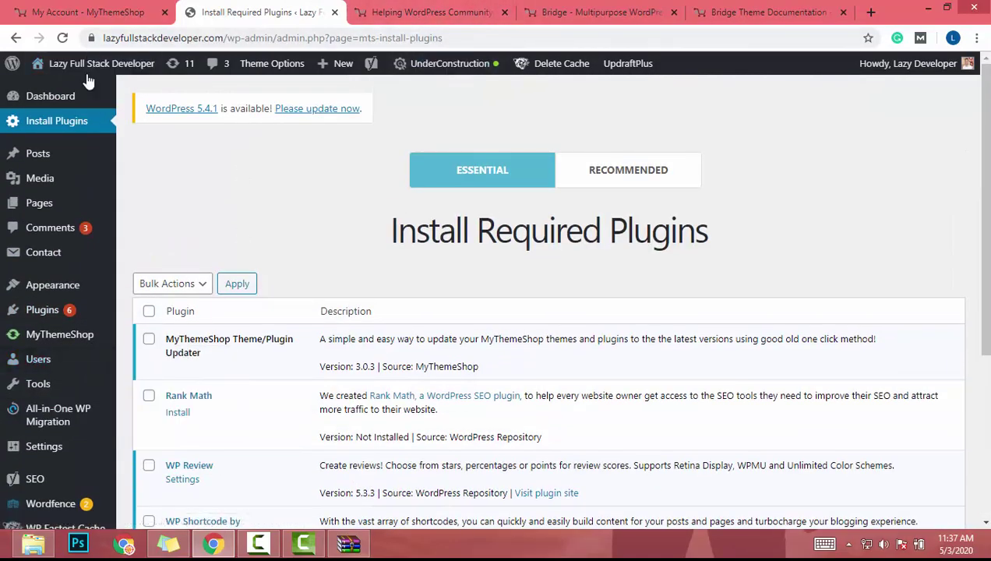
Open the Lazy Full Stack Developer homepage from the admin bar and browse its blog post grid
click(64, 91)
scroll(315, 197, down, 4)
scroll(314, 191, up, 5)
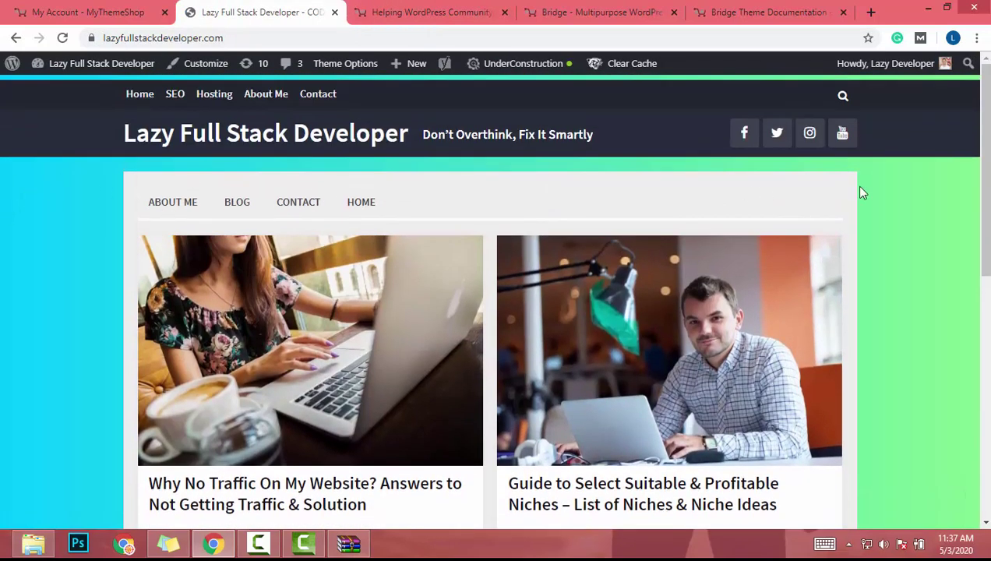
scroll(893, 273, down, 2)
scroll(893, 272, down, 2)
scroll(892, 273, down, 1)
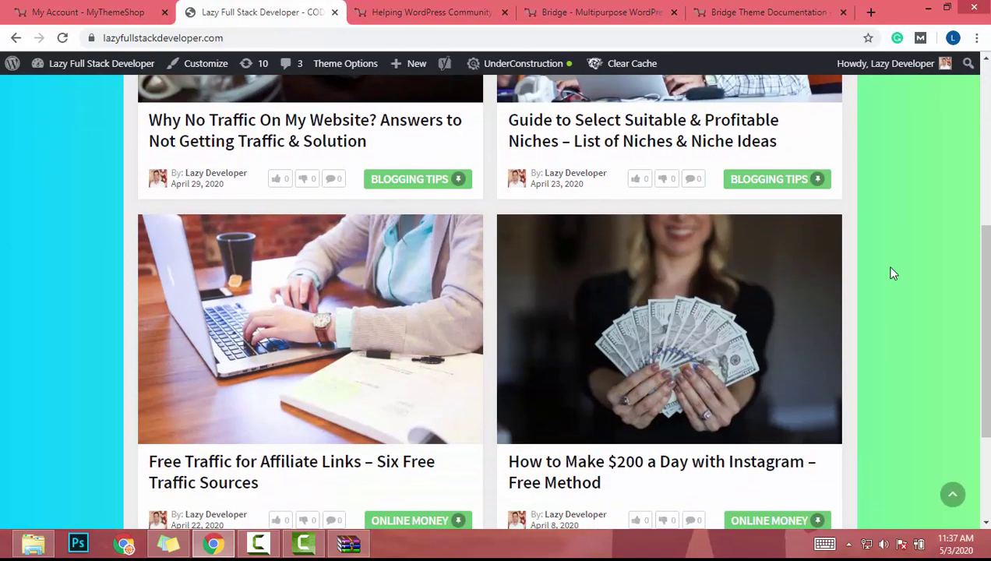
scroll(893, 272, up, 1)
scroll(893, 273, up, 3)
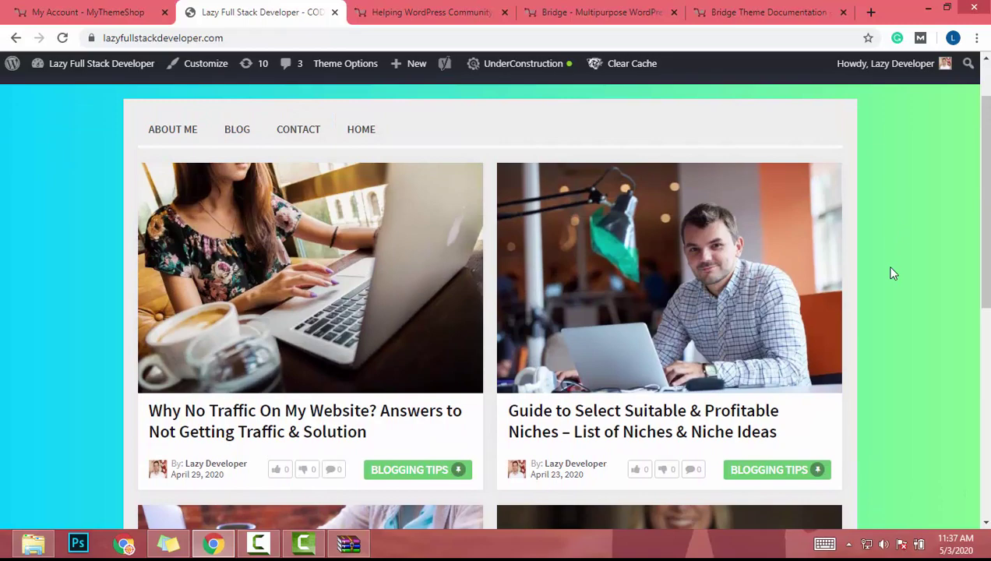